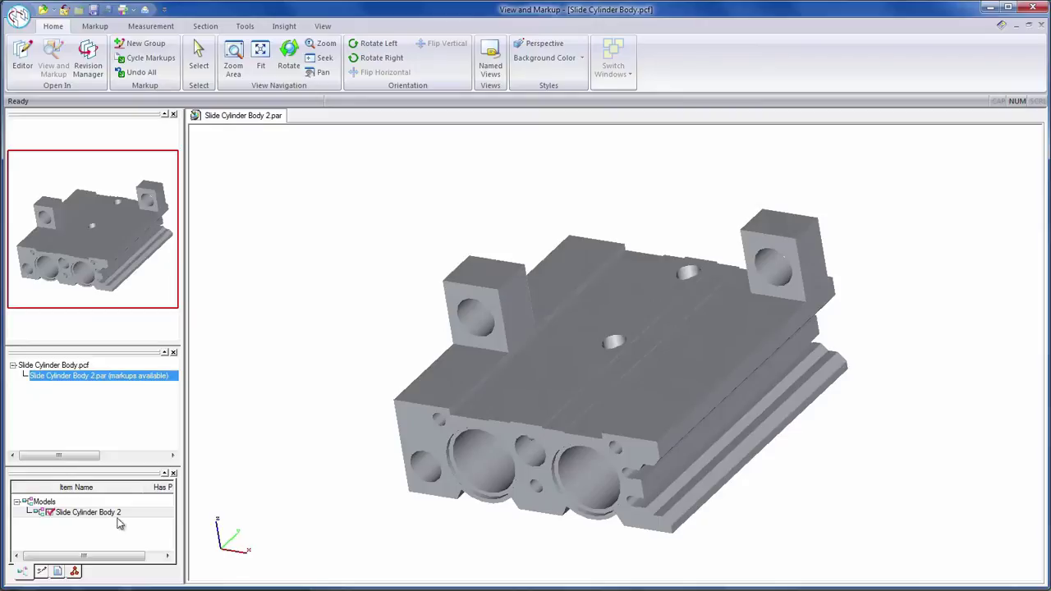
List the markup groups, showing the 'Increase Overall Height of Block' note for 31 mm.
click(40, 573)
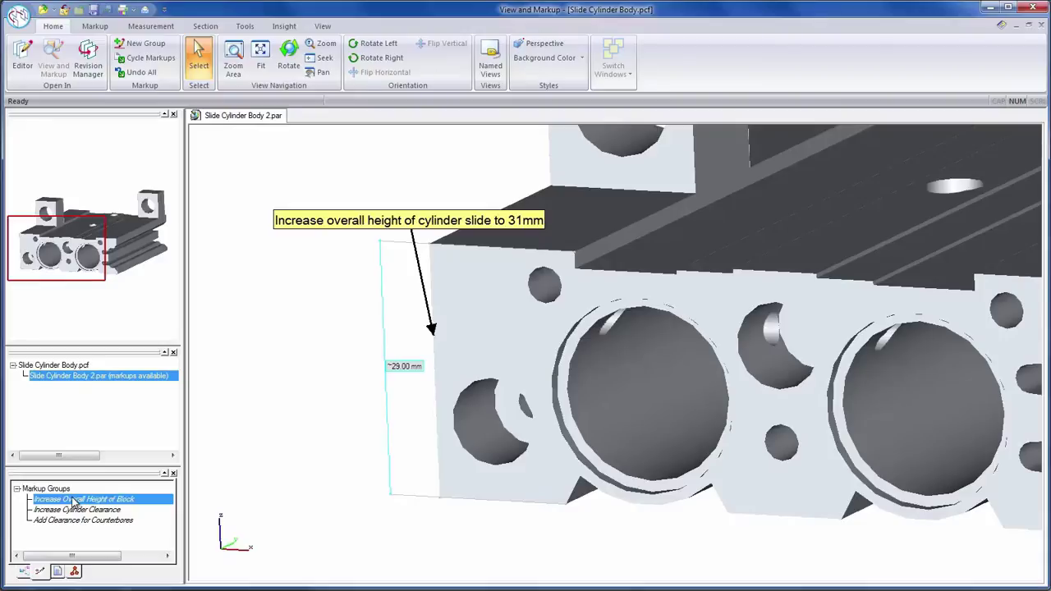
Review the cylinder clearance and 2 mm counterbore clearance markups, orbiting the model lower.
click(101, 511)
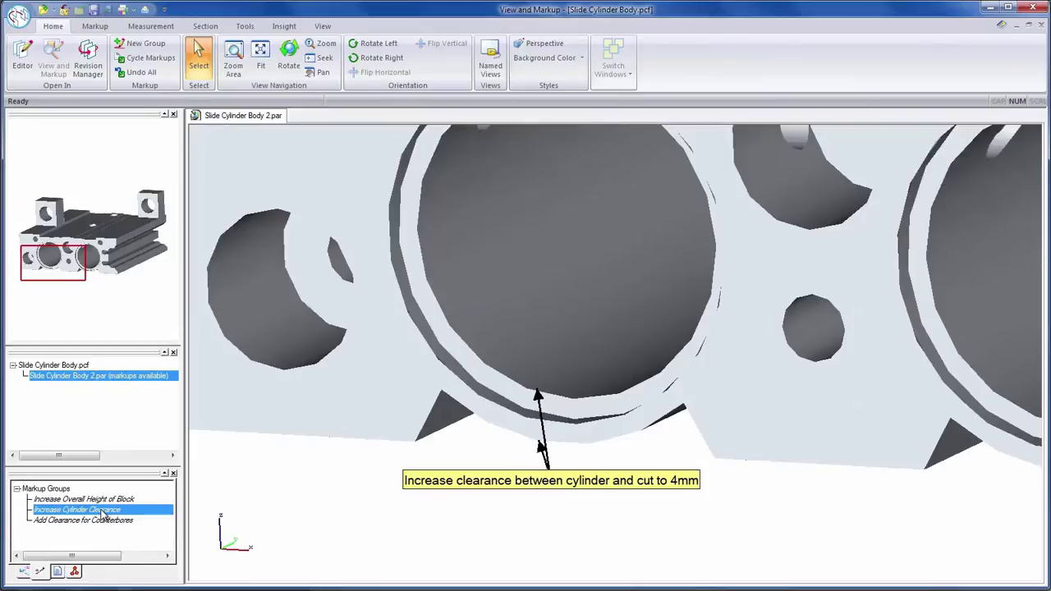
click(97, 520)
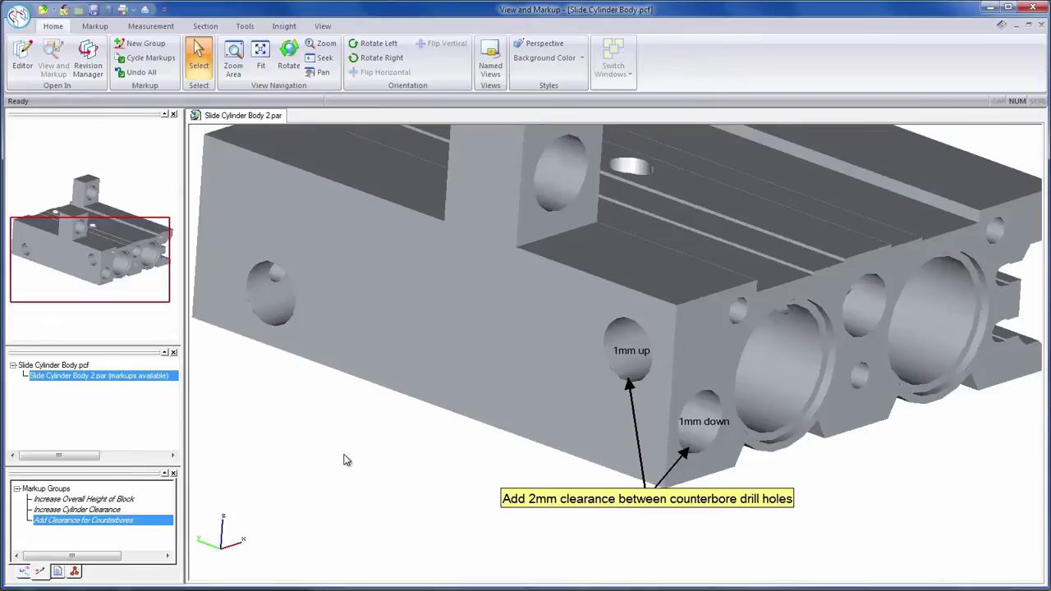
mouse_move(676, 394)
middle_down()
mouse_move(734, 374)
mouse_move(724, 405)
middle_up()
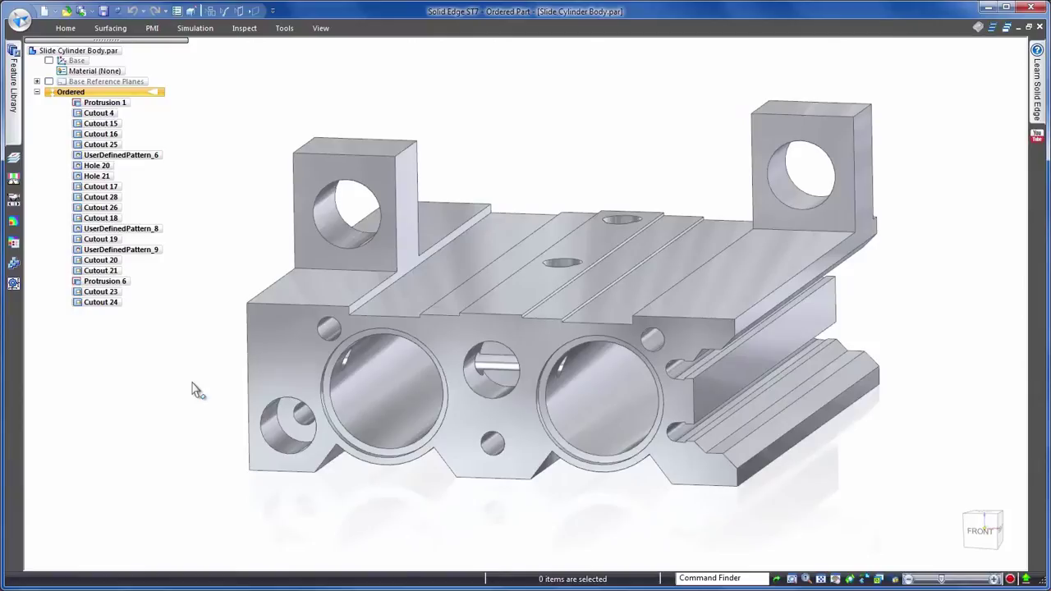
Change Protrusion 1's profile height dimension from 29 to 31 mm and close the sketch.
scroll(197, 388, up, 2)
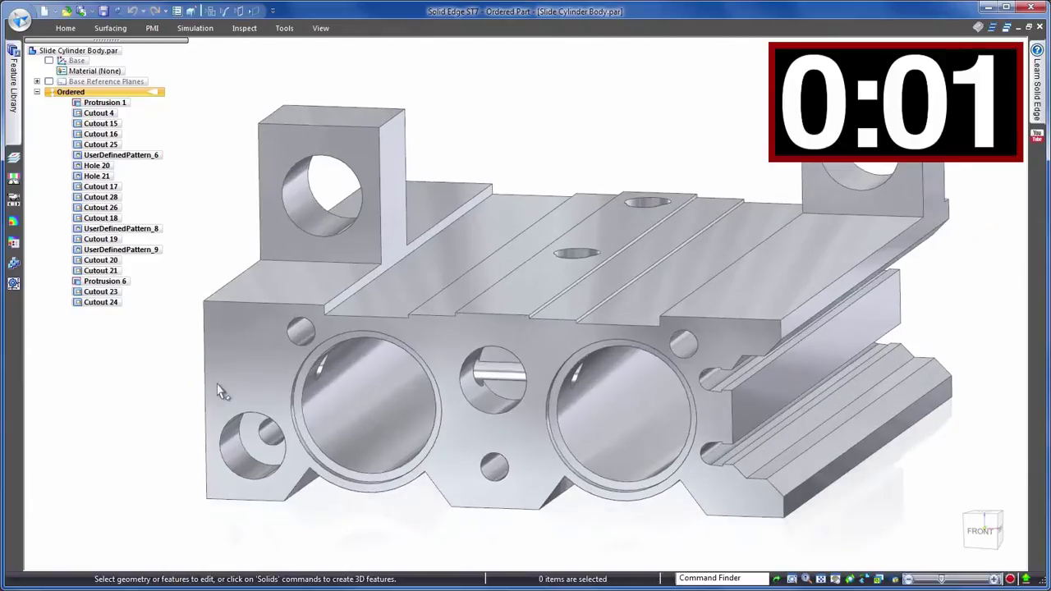
click(250, 384)
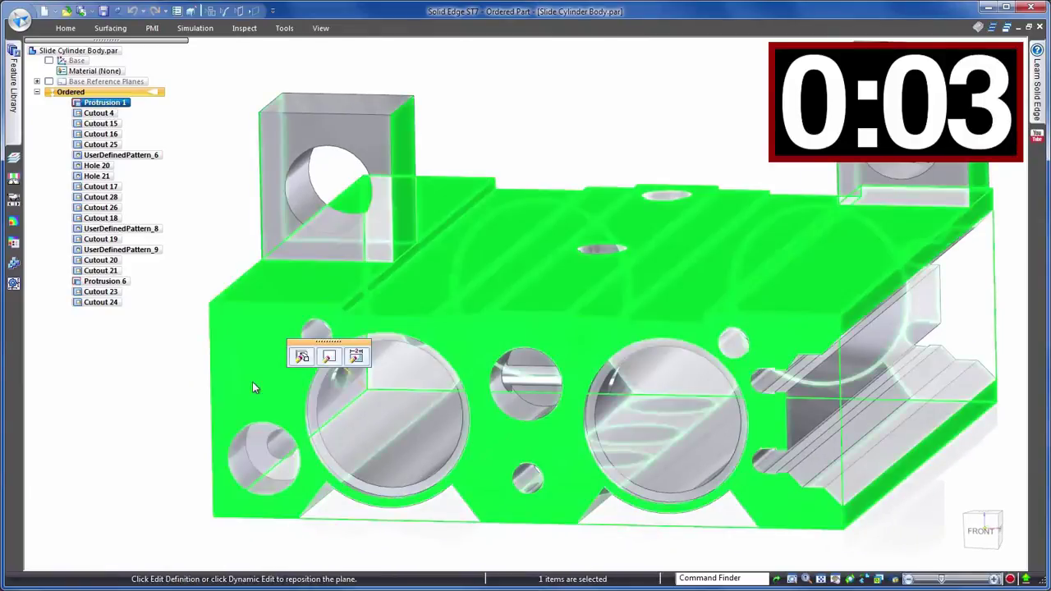
click(326, 358)
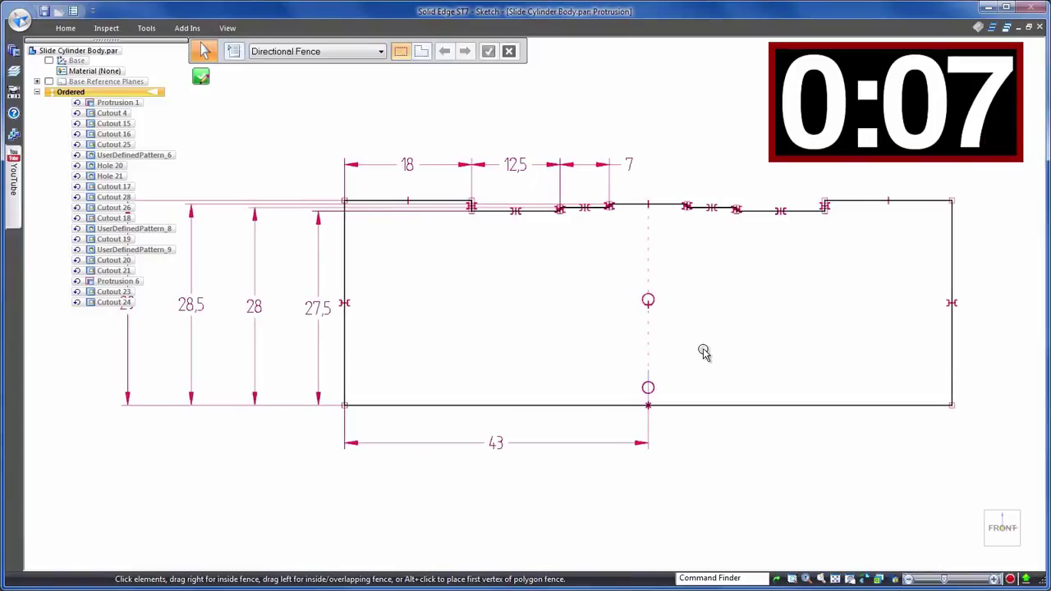
click(251, 312)
text(31)
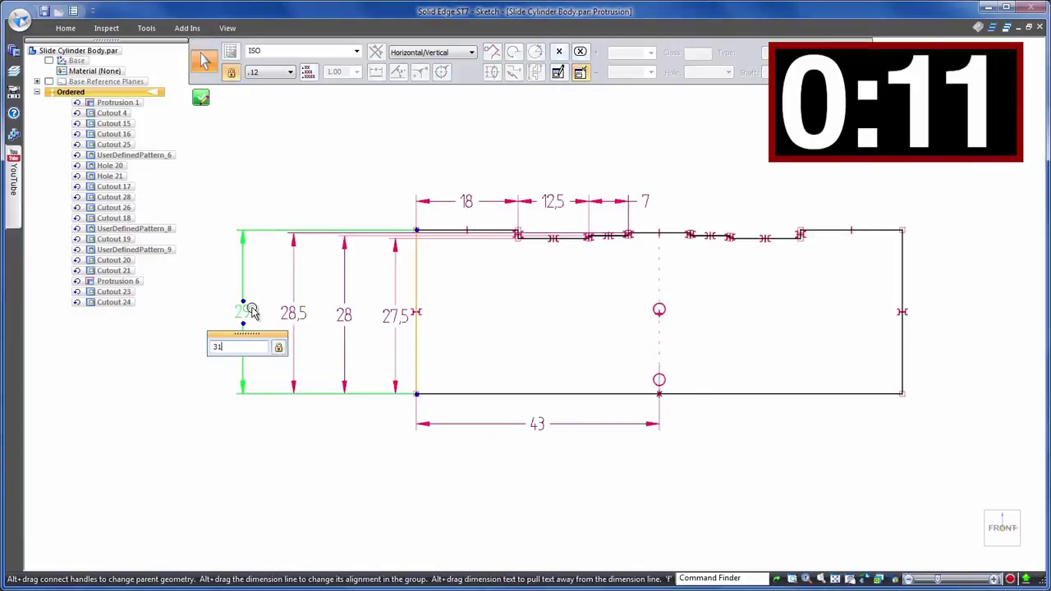
key(Return)
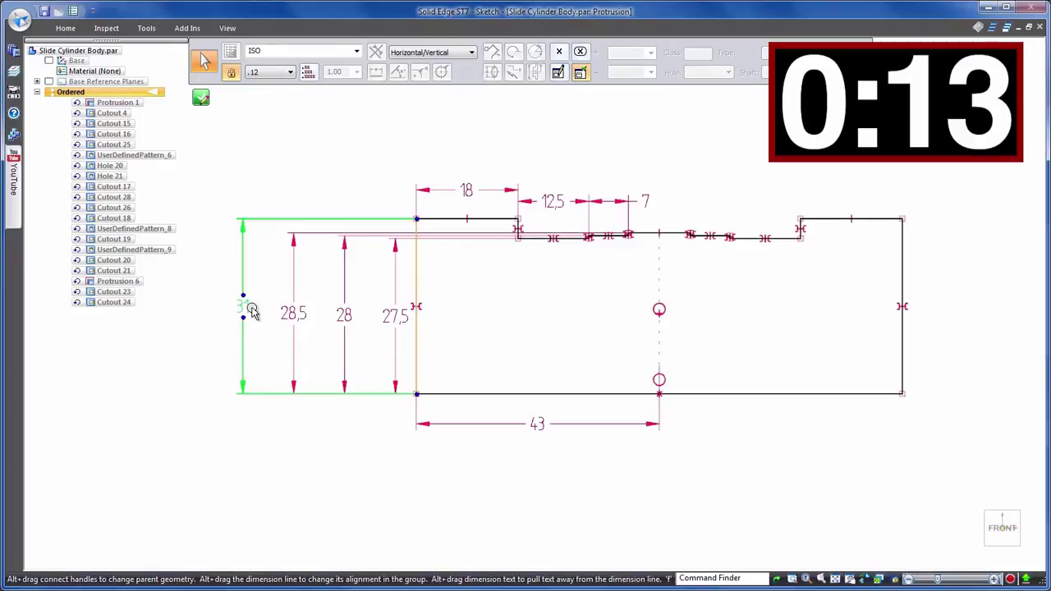
key(Escape)
click(202, 80)
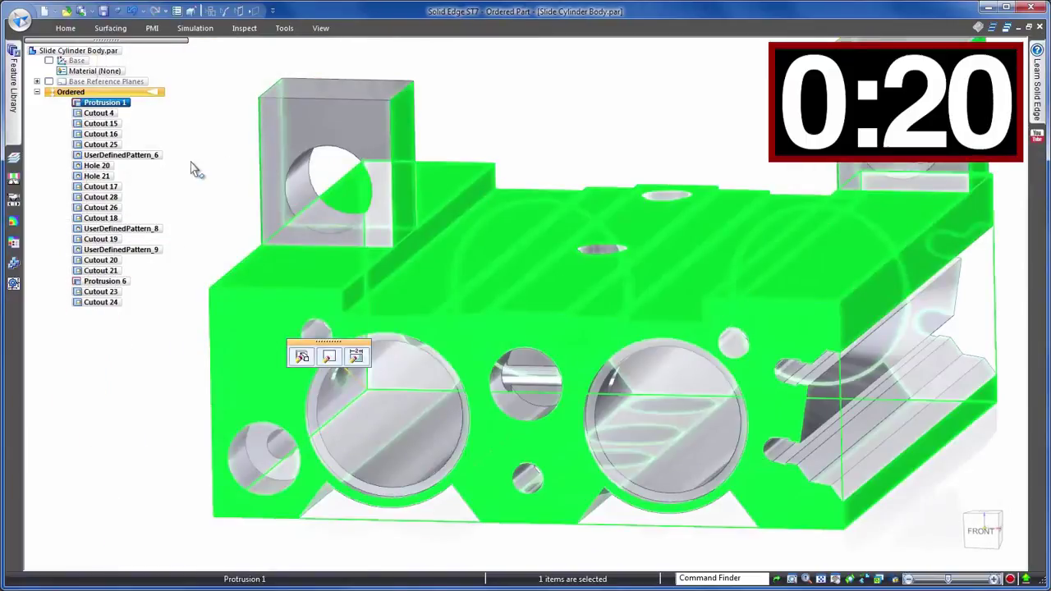
In front view, open the cutout's profile sketch and select all its elements.
click(192, 169)
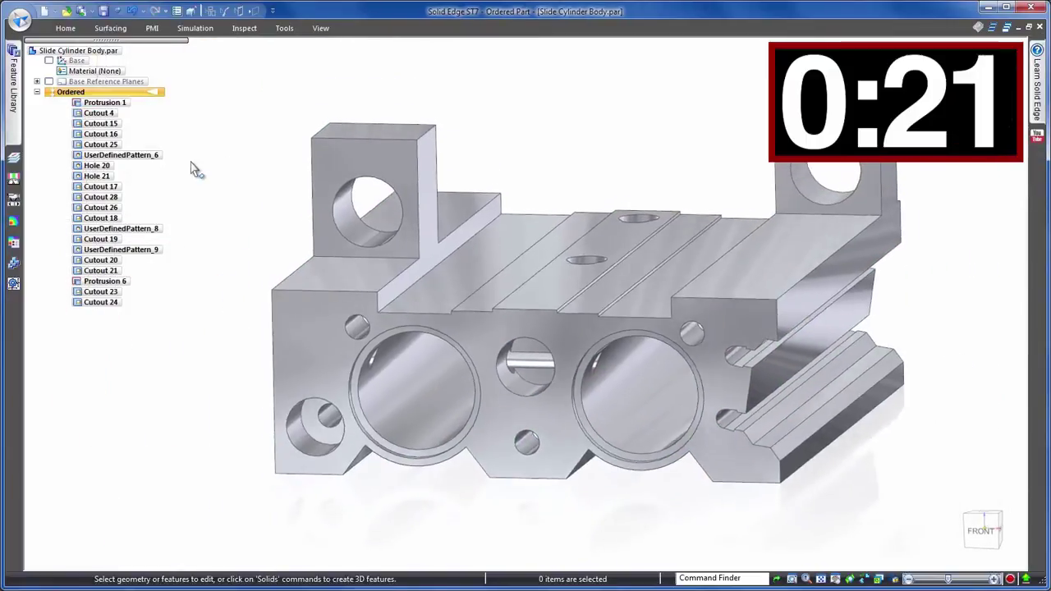
key(ctrl+f)
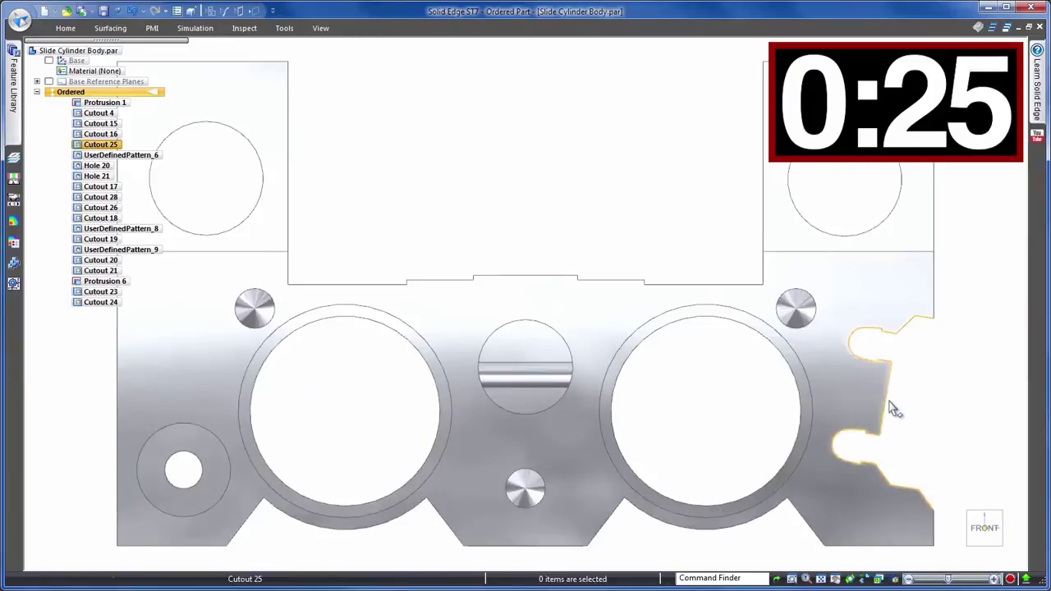
click(889, 407)
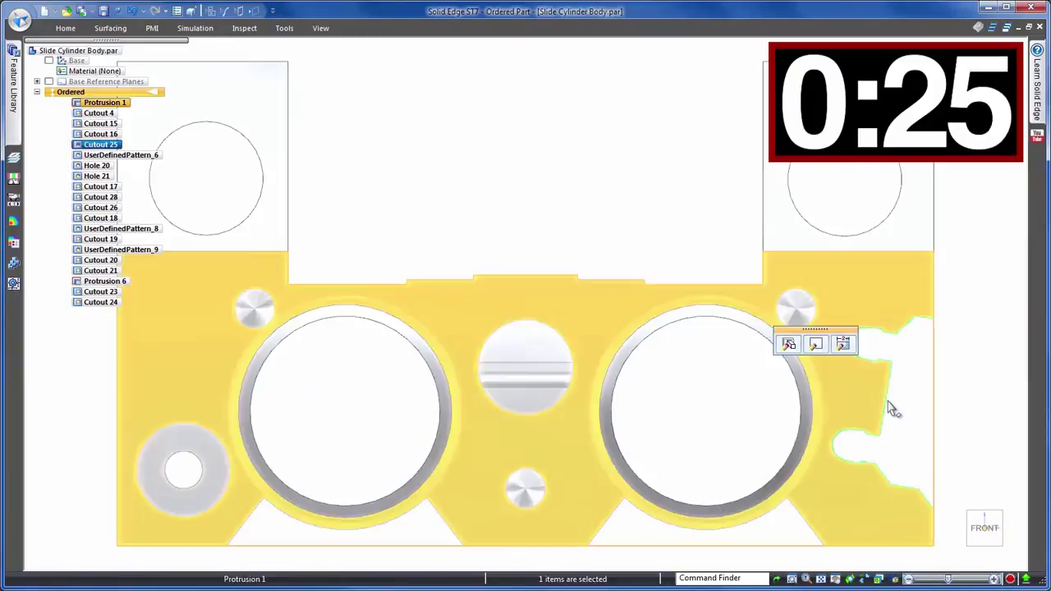
click(843, 343)
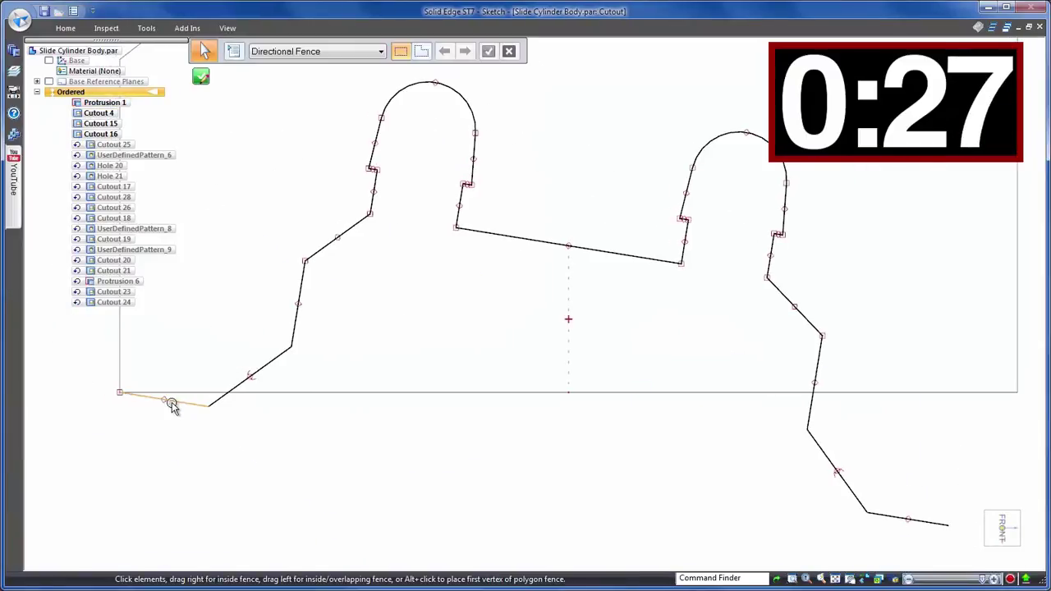
drag(99, 386, 134, 413)
key(ctrl+a)
Connect both profile endpoints to the horizontal baseline and close the sketch.
right_click(254, 476)
click(265, 465)
click(936, 523)
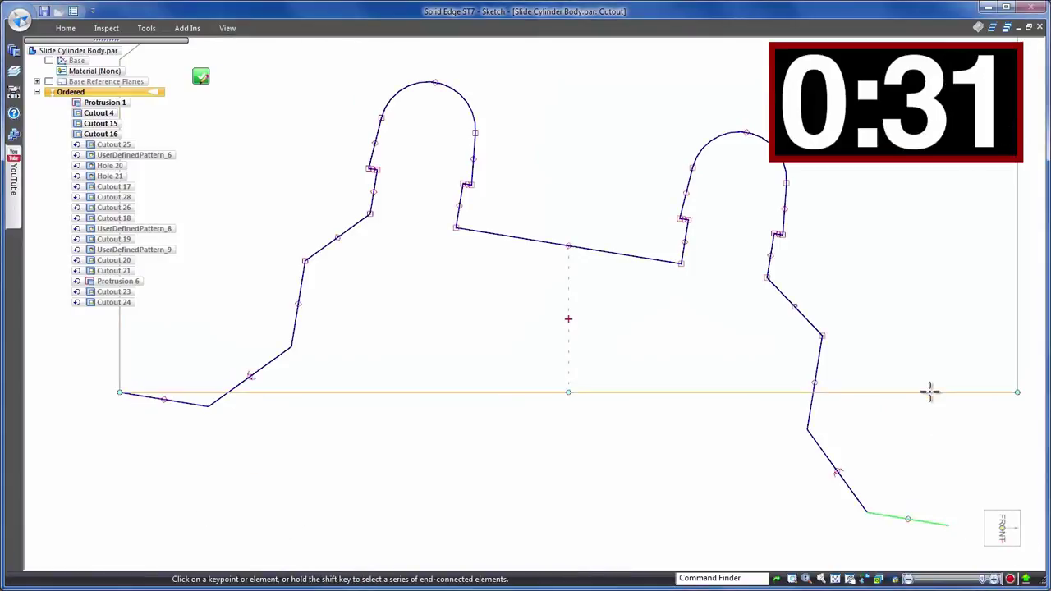
click(928, 392)
click(189, 523)
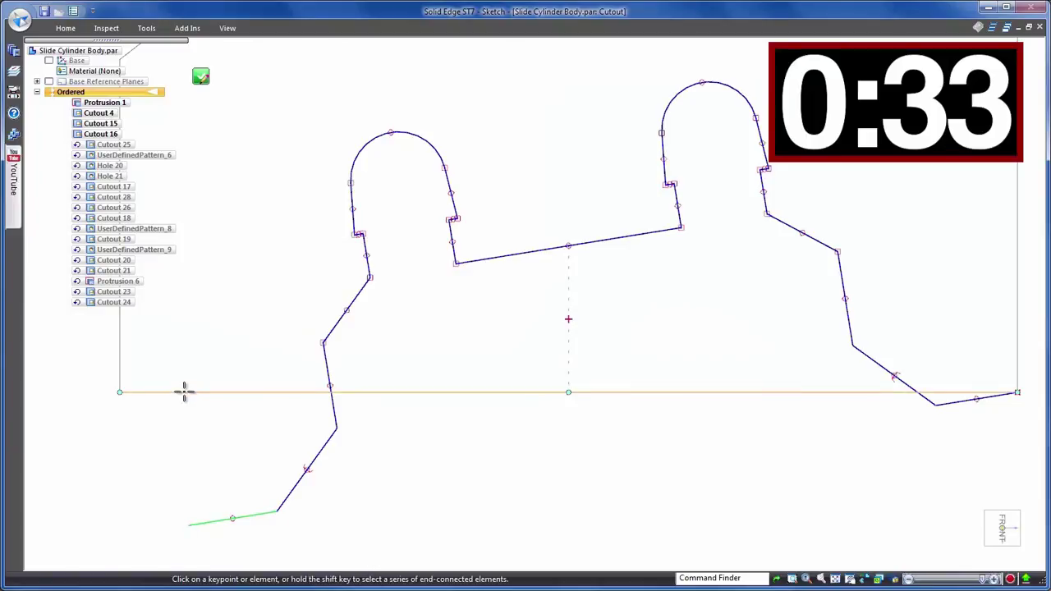
click(183, 391)
key(Escape)
click(201, 77)
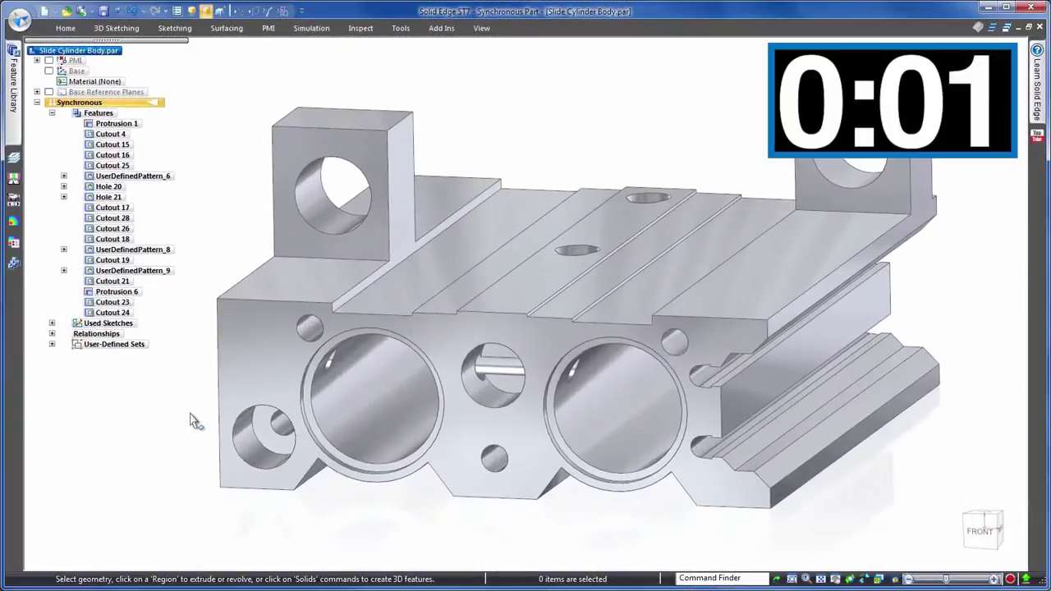
Dimension the block's left edge and change the height symmetrically from 29 to 31 mm.
key(d)
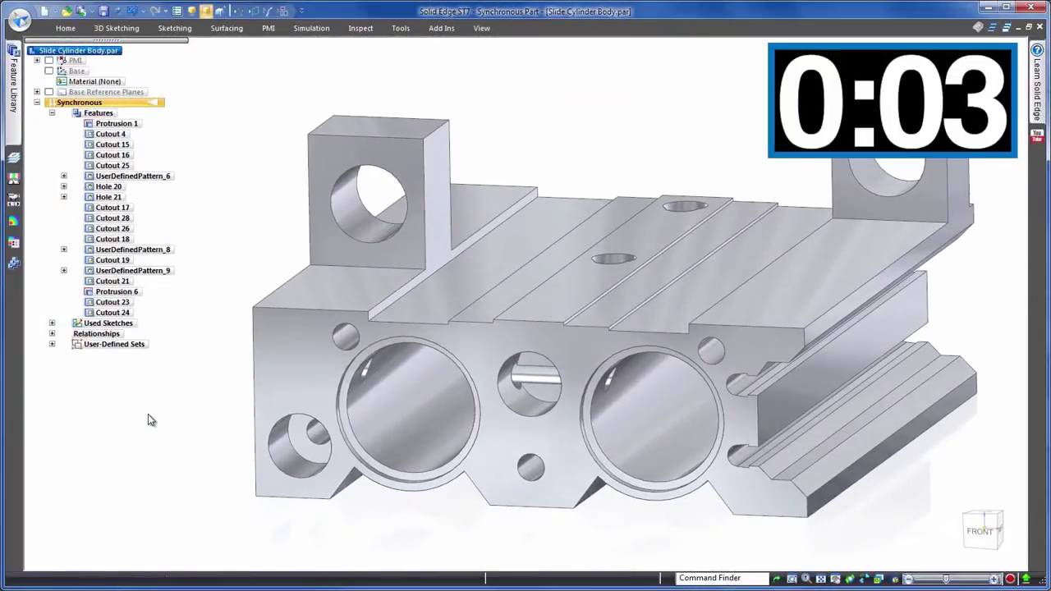
click(252, 392)
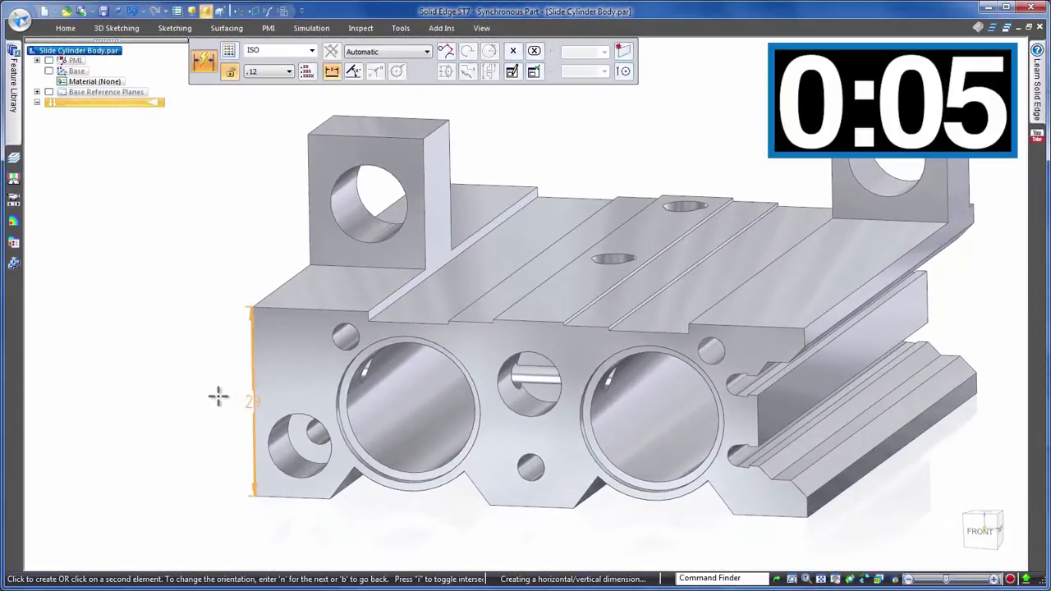
click(214, 398)
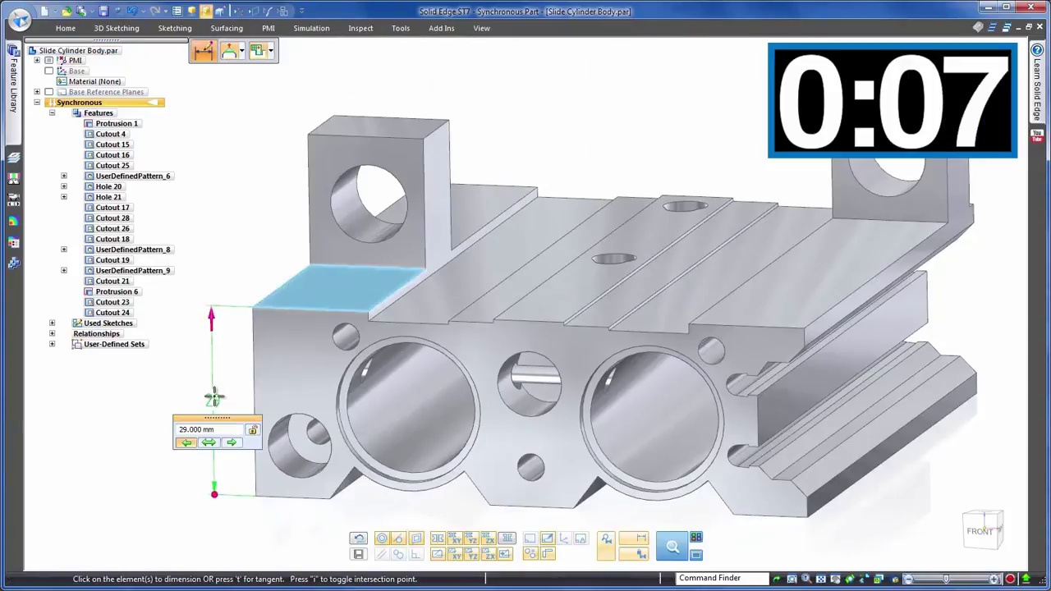
click(207, 444)
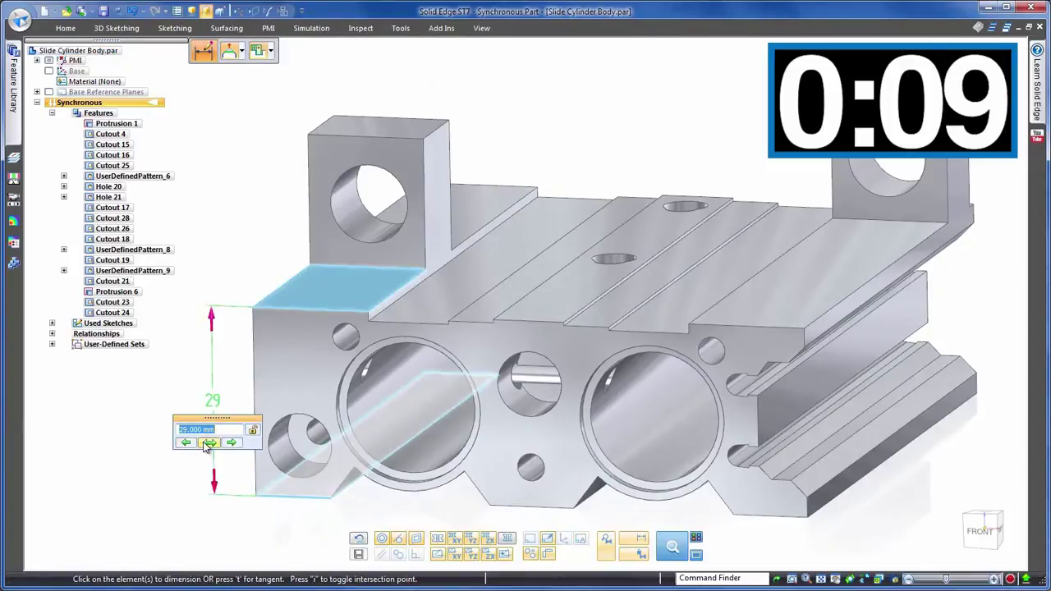
text(31)
key(Return)
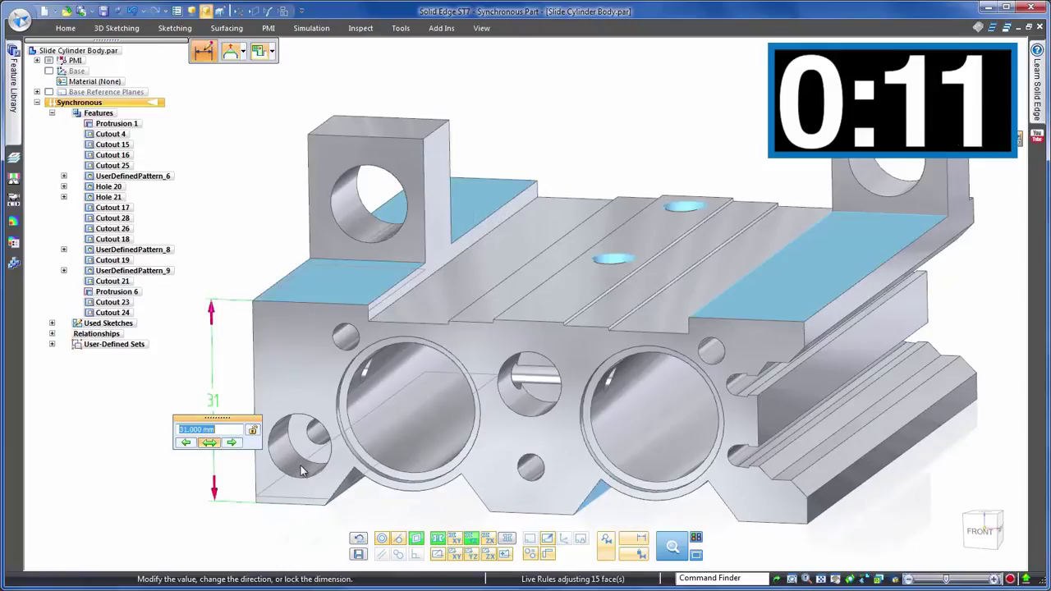
click(416, 540)
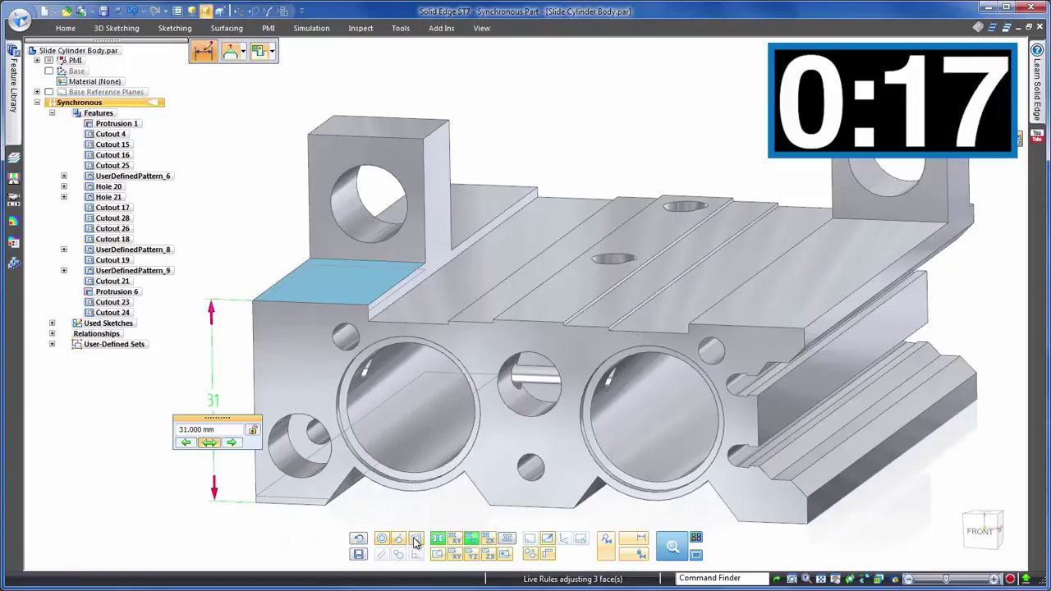
click(415, 541)
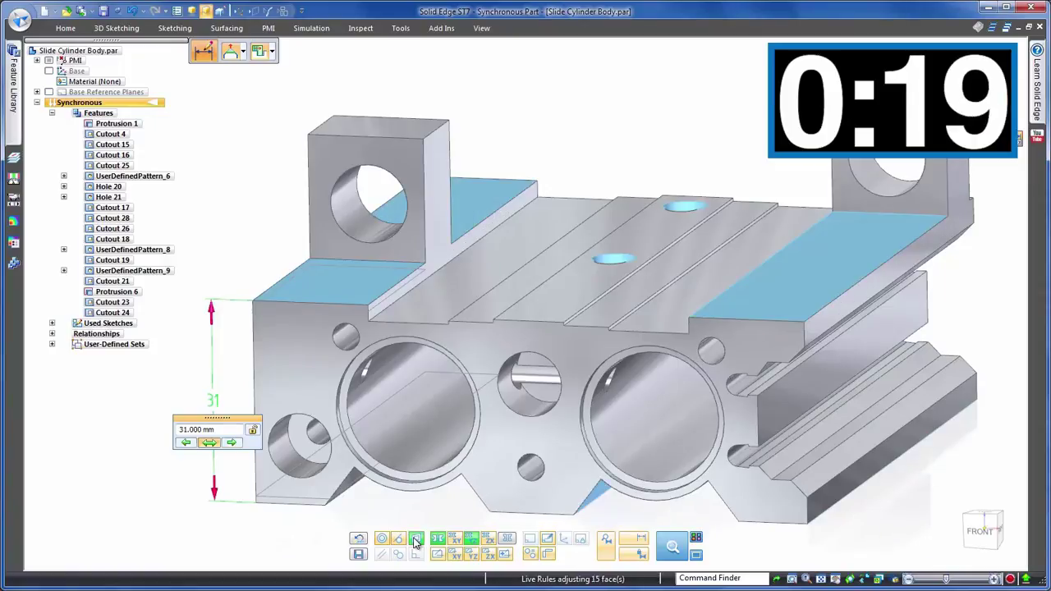
click(138, 491)
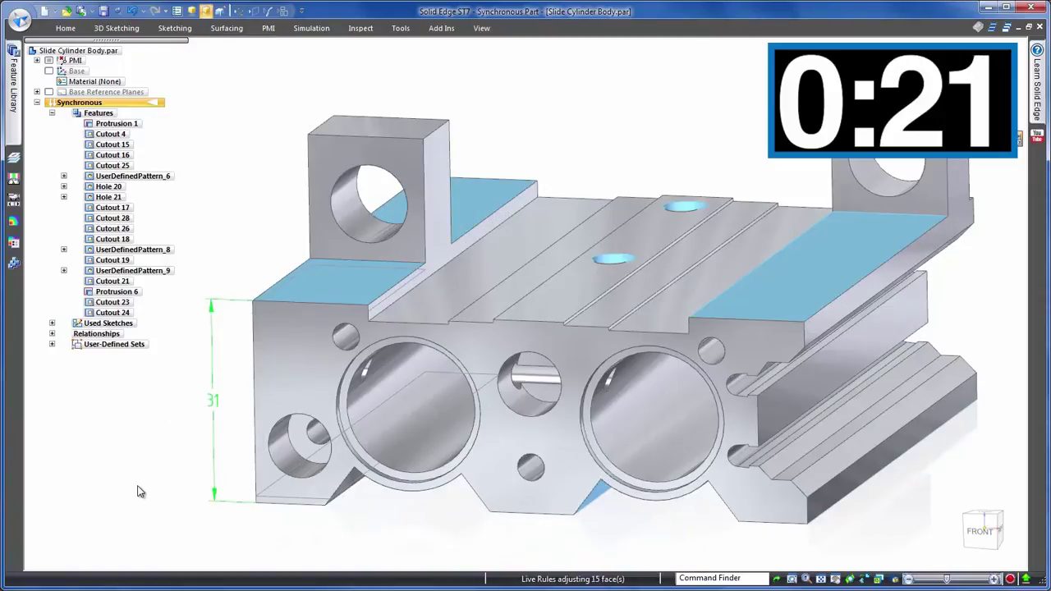
click(150, 487)
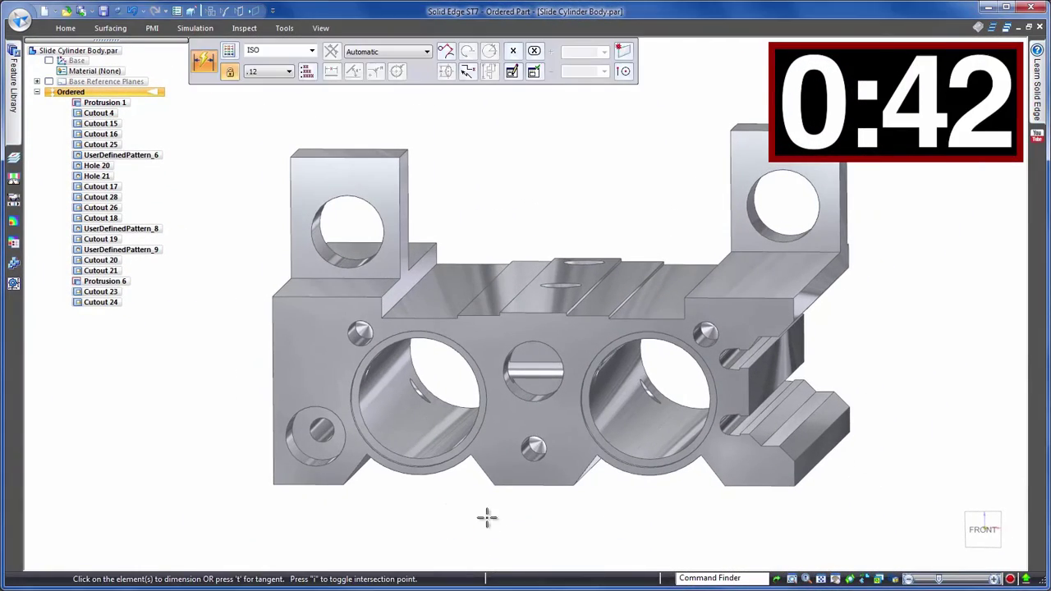
Place a 2.5 mm clearance dimension from the bottom circular edge.
scroll(430, 328, up, 5)
scroll(335, 496, up, 2)
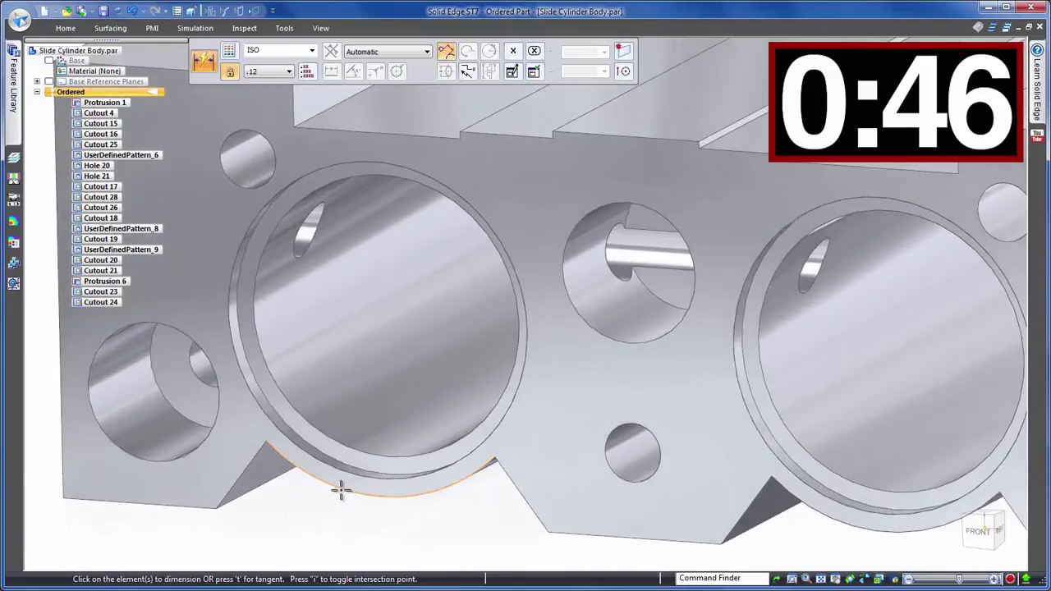
click(341, 490)
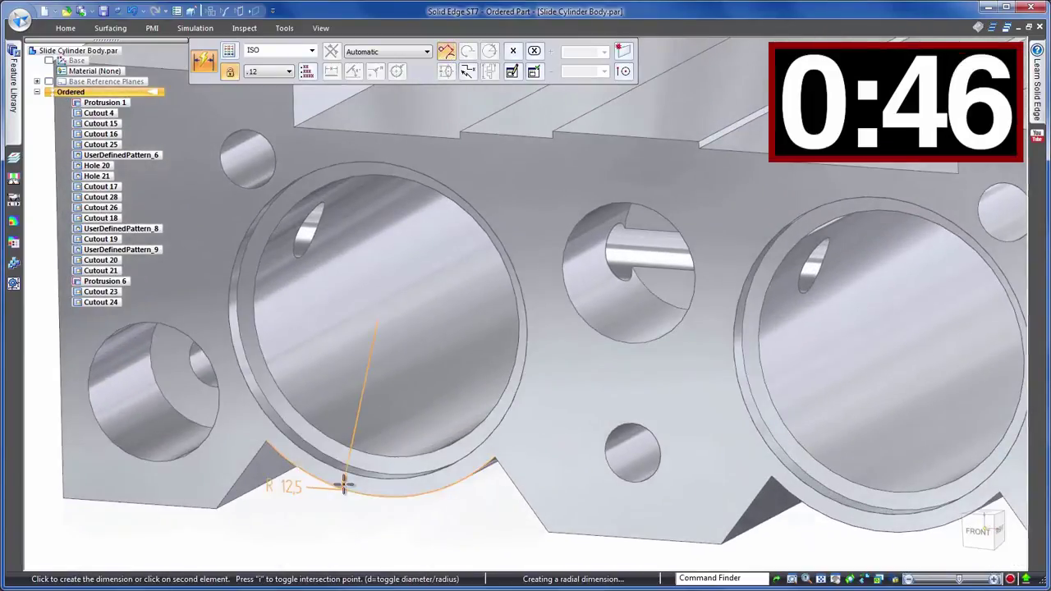
click(375, 325)
scroll(406, 489, down, 2)
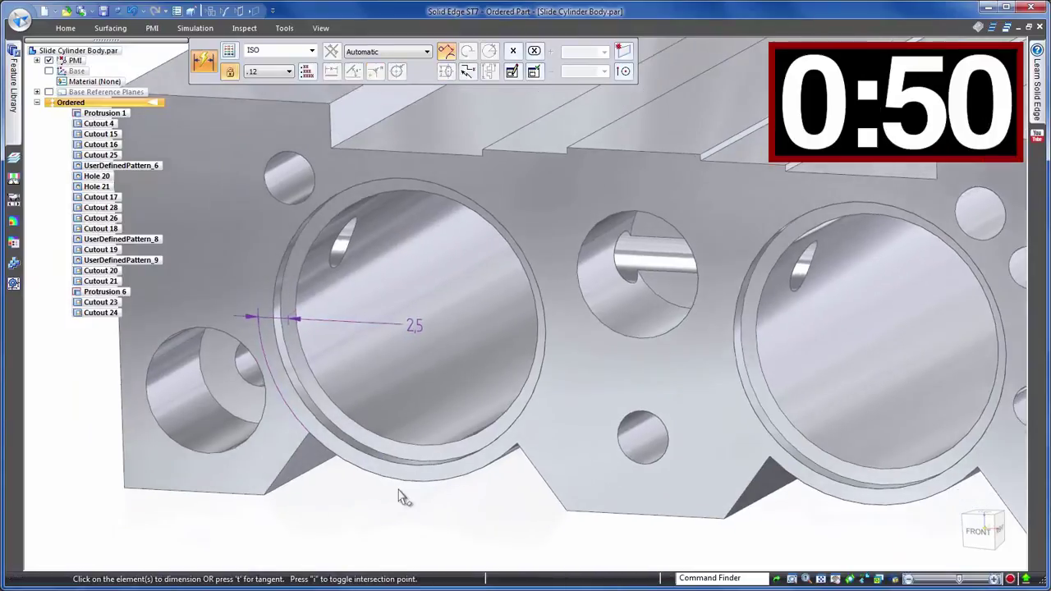
key(Escape)
Increase Cutout 4's profile arc radius from R 12.5 to 14 by adding 1.5.
click(305, 460)
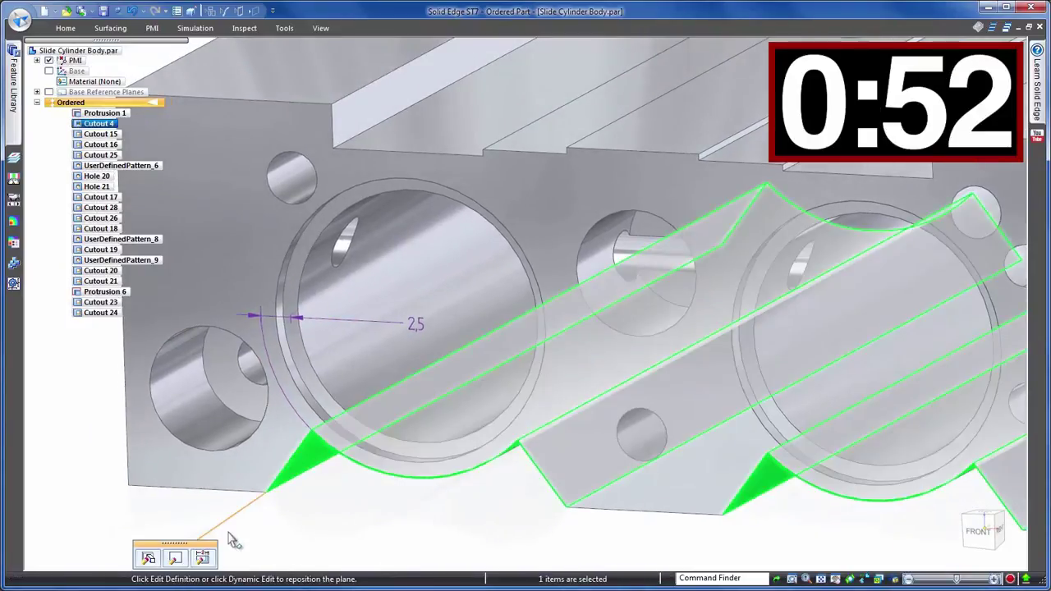
click(177, 558)
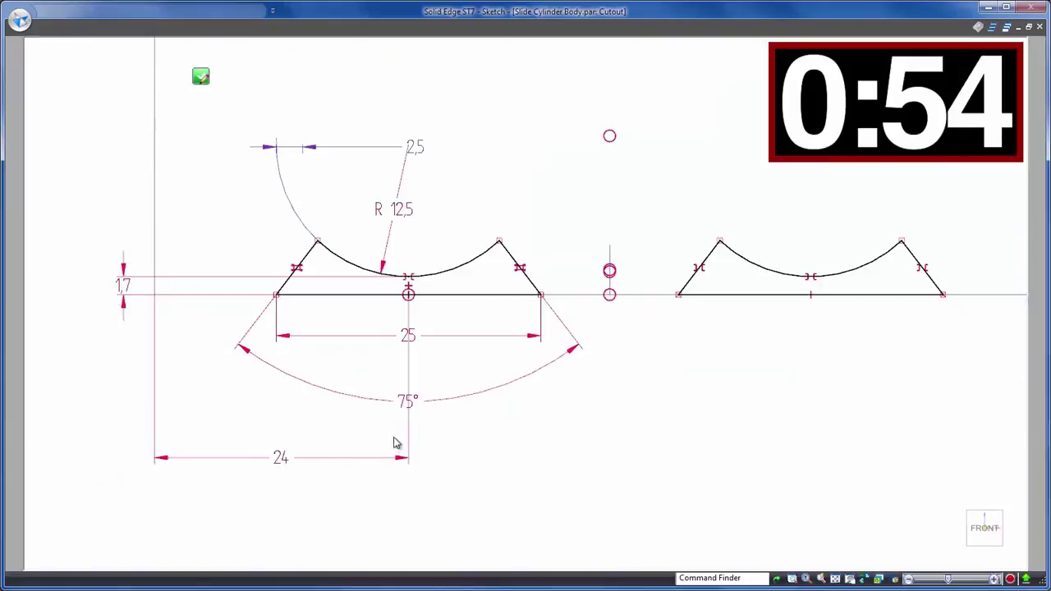
click(410, 215)
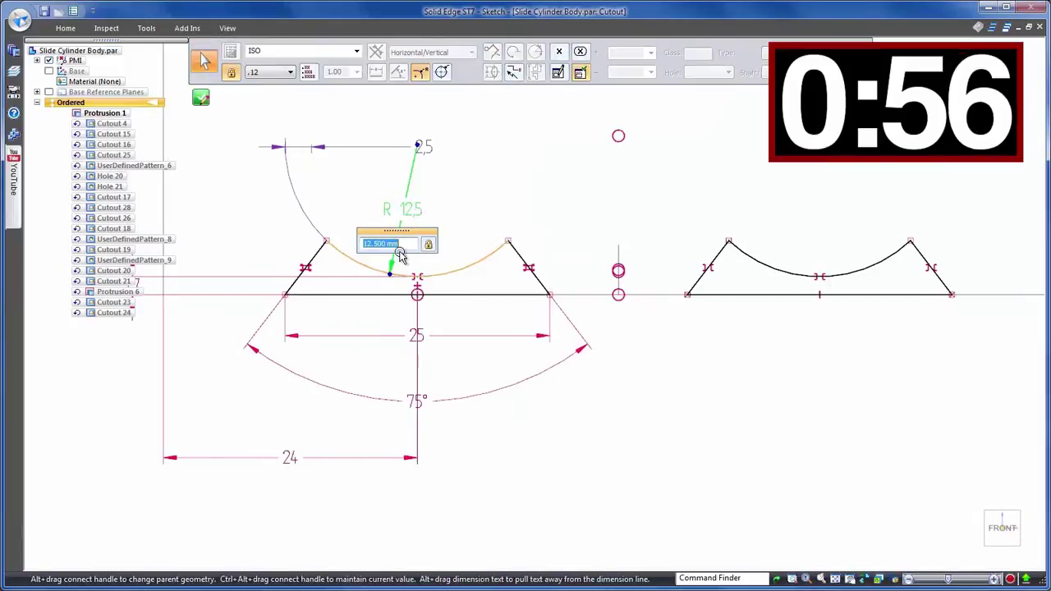
drag(407, 245, 388, 246)
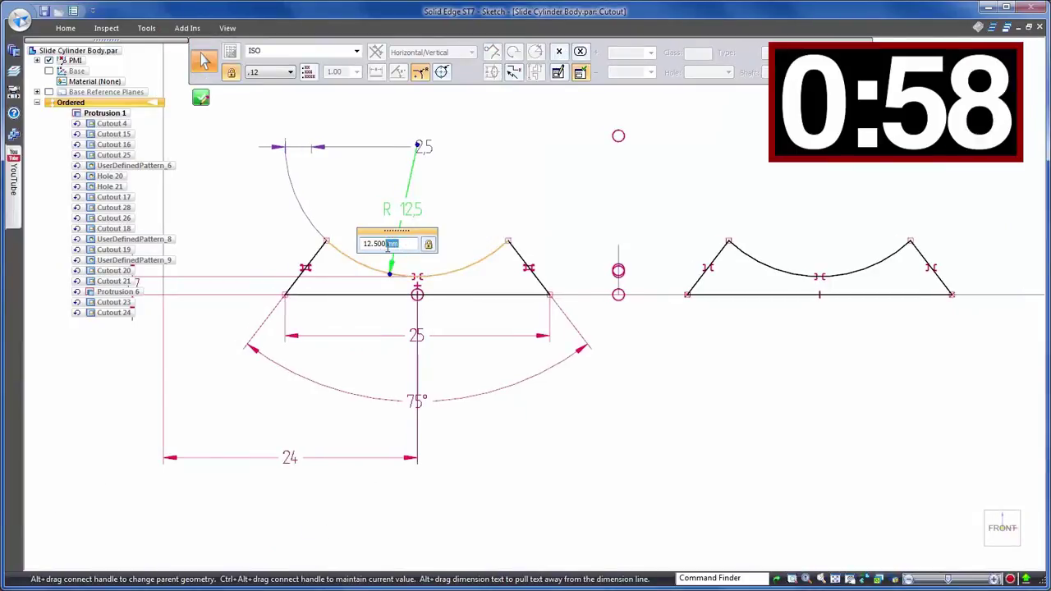
text(+1.5)
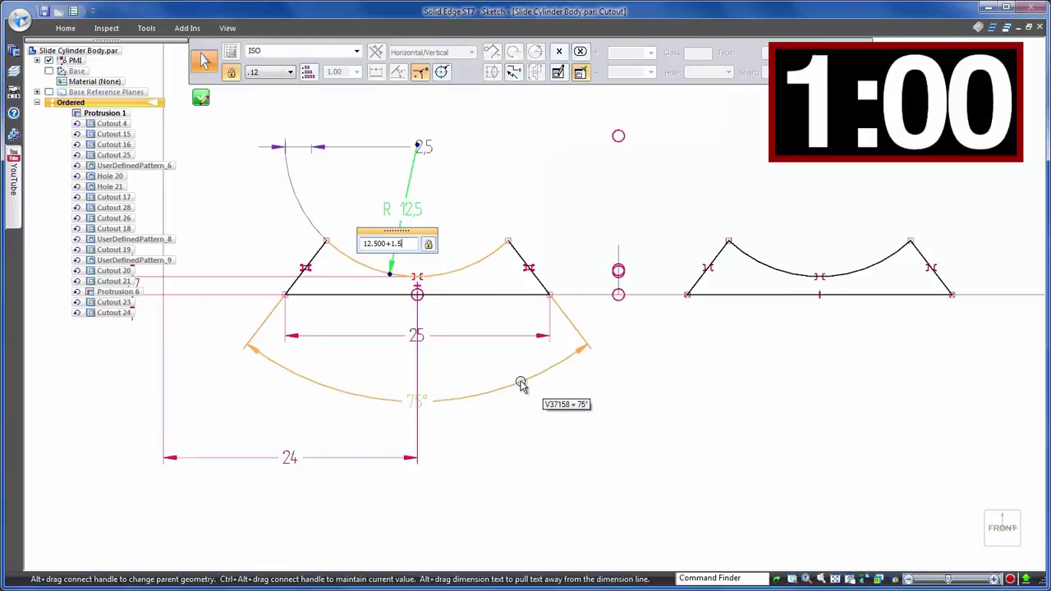
key(Return)
click(519, 381)
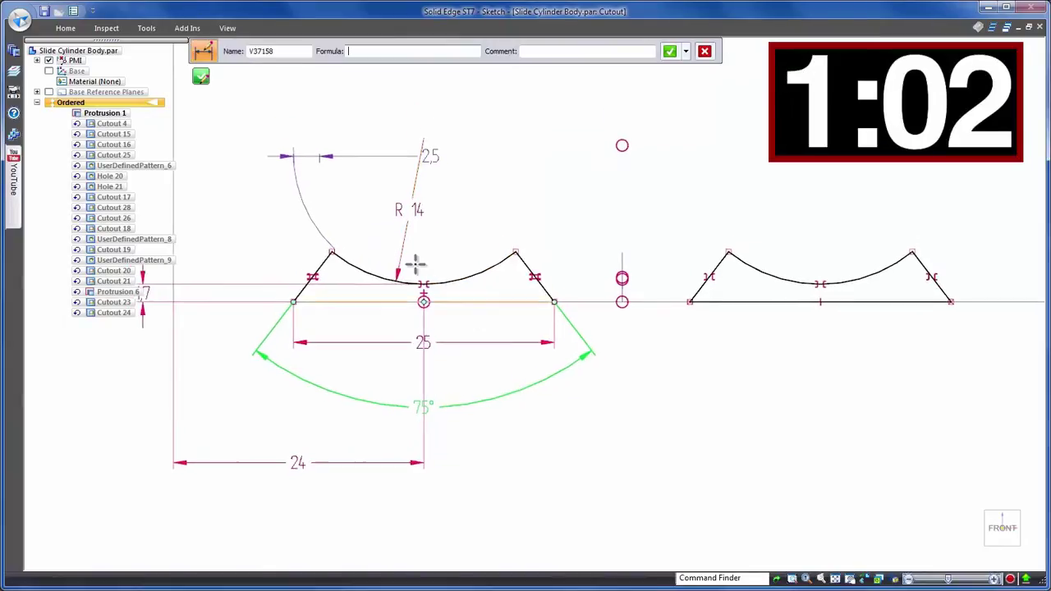
click(197, 76)
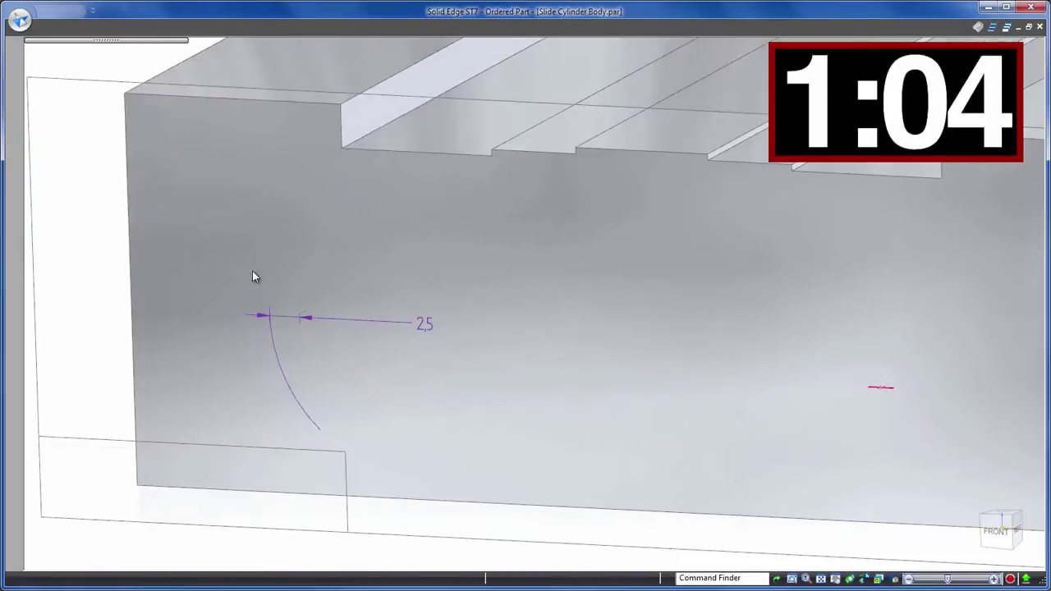
Finish the edited cutout and undo the last counterbore change.
right_click(383, 413)
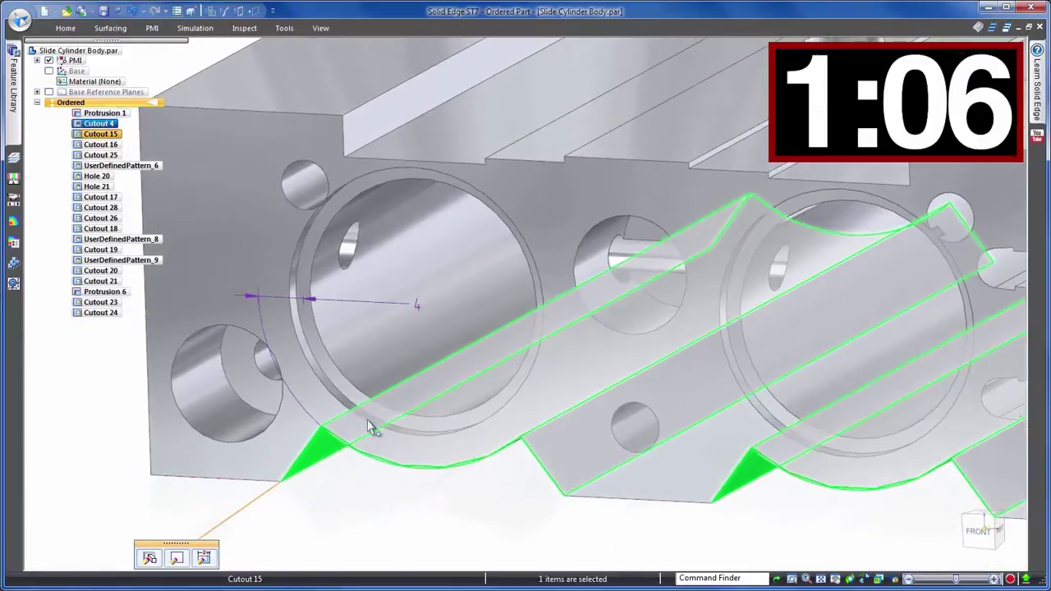
click(408, 498)
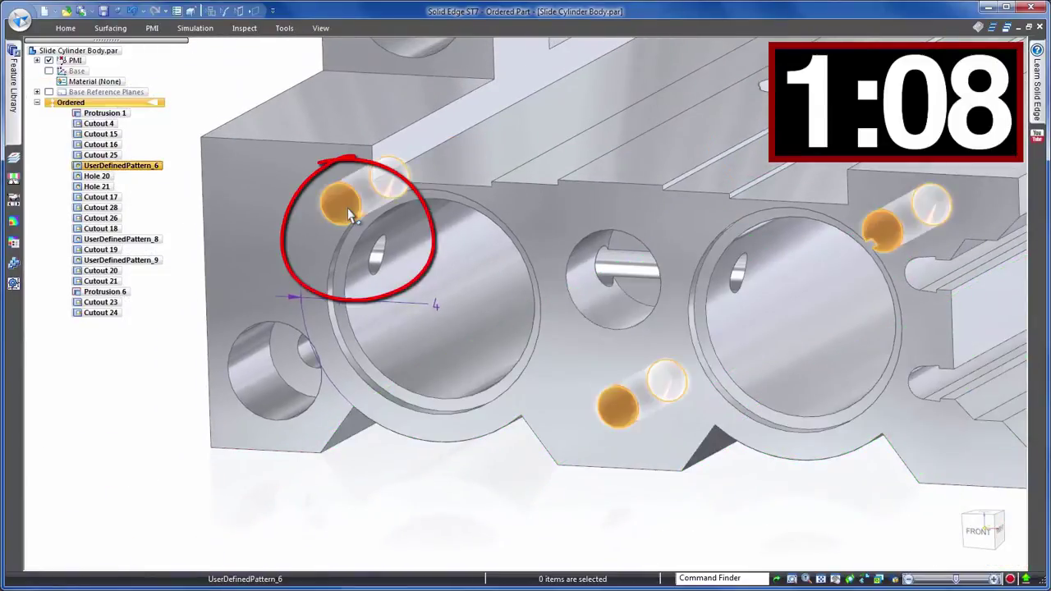
click(132, 11)
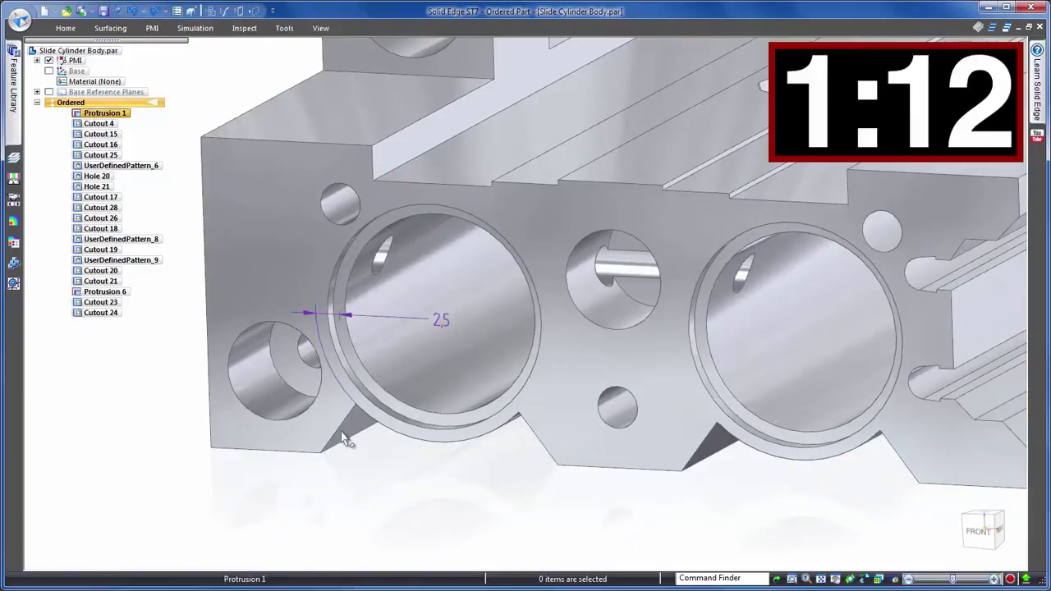
Add a 14.2 height dimension to Cutout 4's profile and finish the cutout.
click(349, 435)
click(286, 371)
click(466, 343)
click(188, 328)
click(399, 335)
click(337, 218)
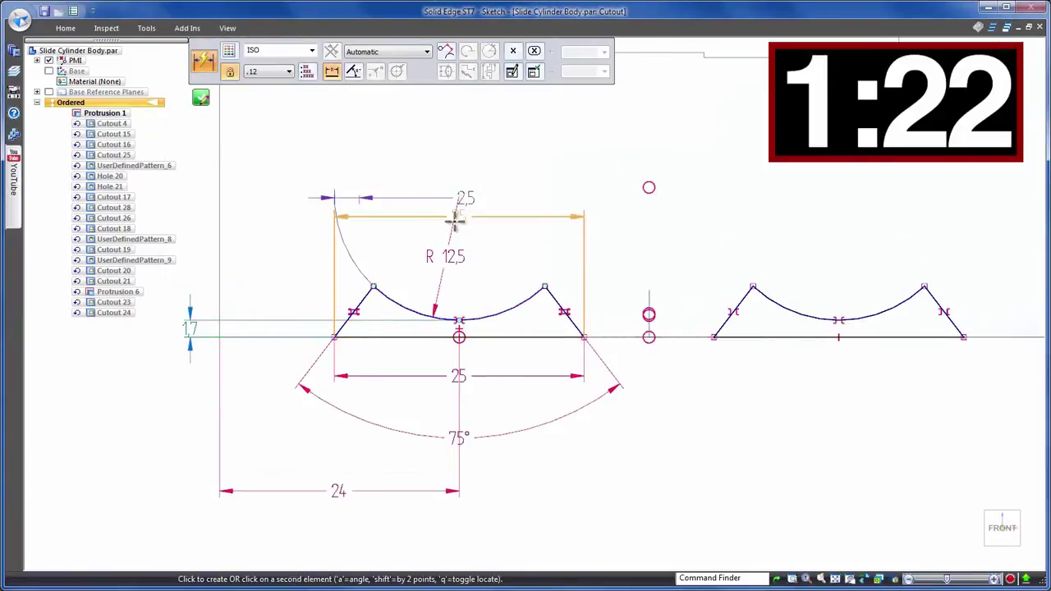
click(188, 328)
click(434, 271)
key(Return)
click(201, 97)
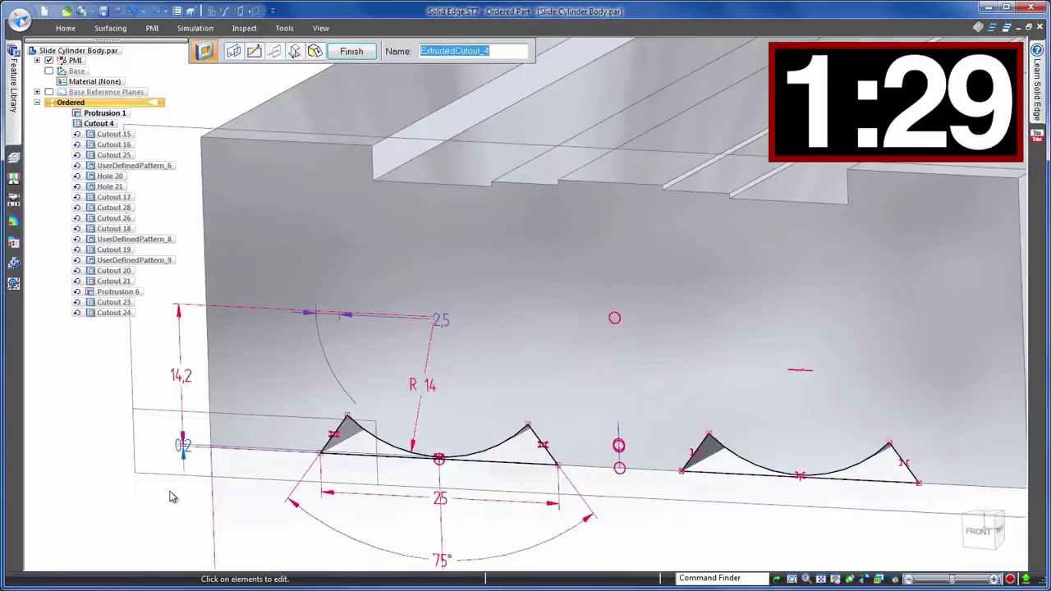
click(169, 497)
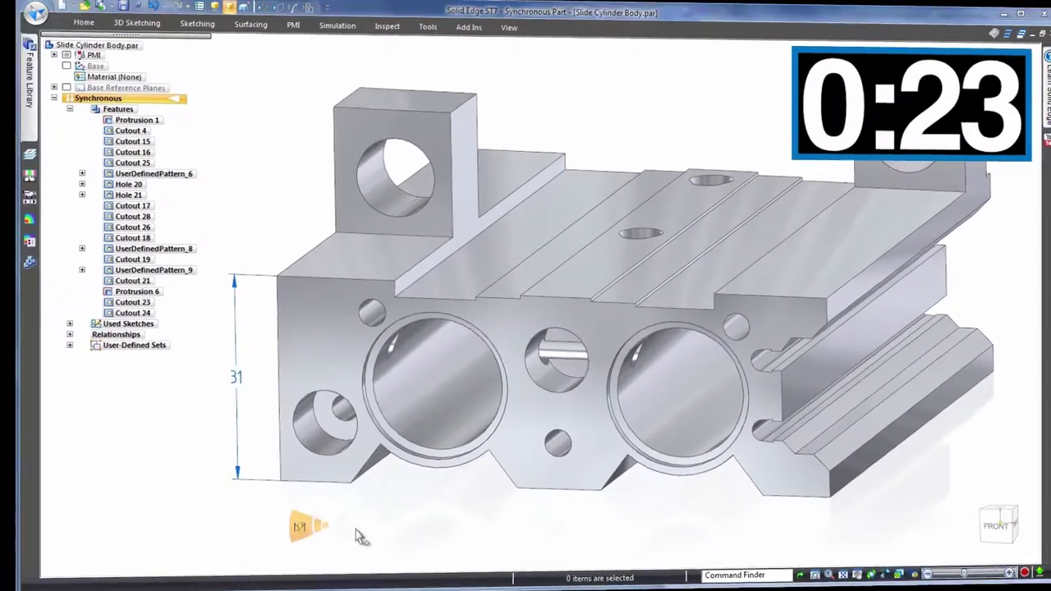
Dimension the outer arc to the left bore face and set the clearance to 4 mm.
key(d)
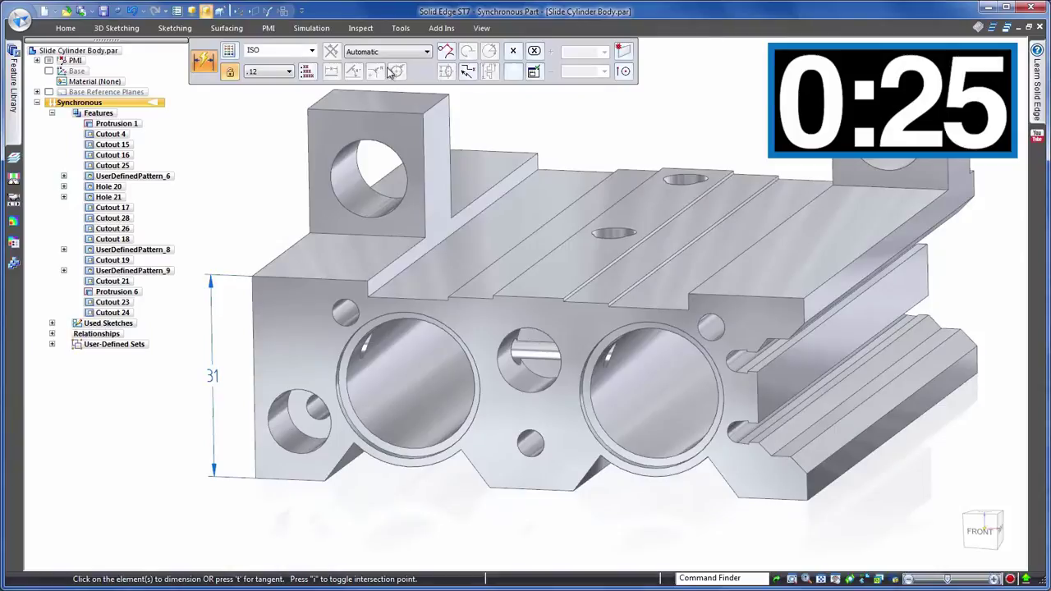
scroll(369, 472, up, 2)
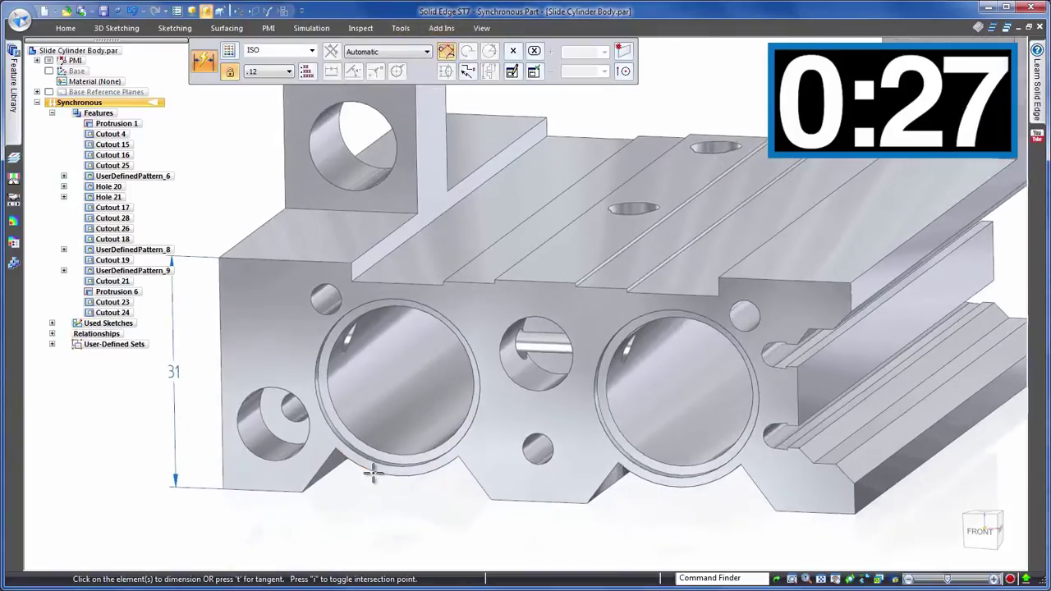
scroll(356, 514, up, 2)
scroll(352, 517, up, 2)
click(359, 519)
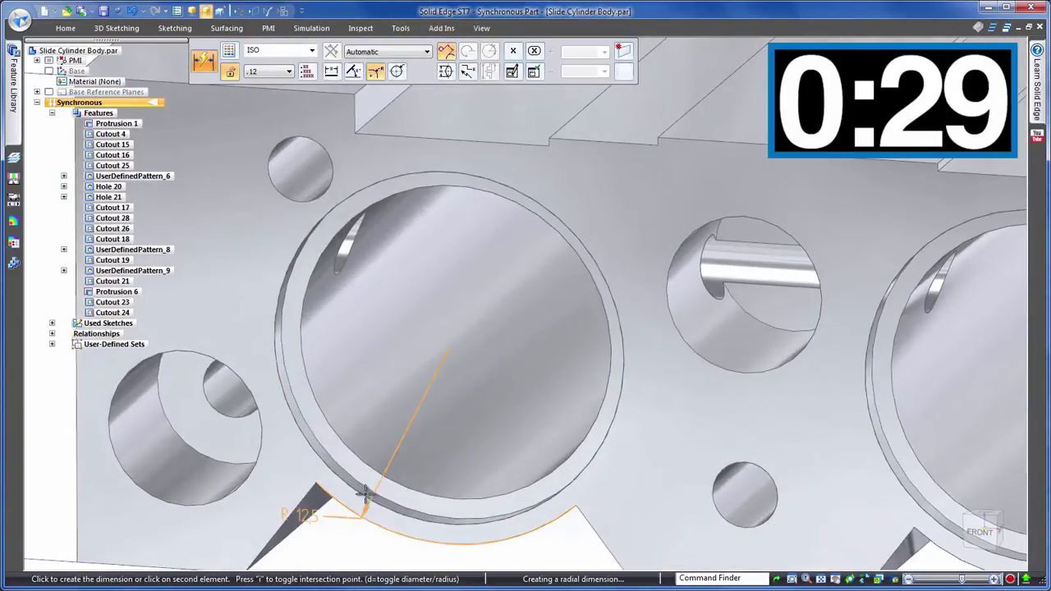
click(386, 361)
click(406, 432)
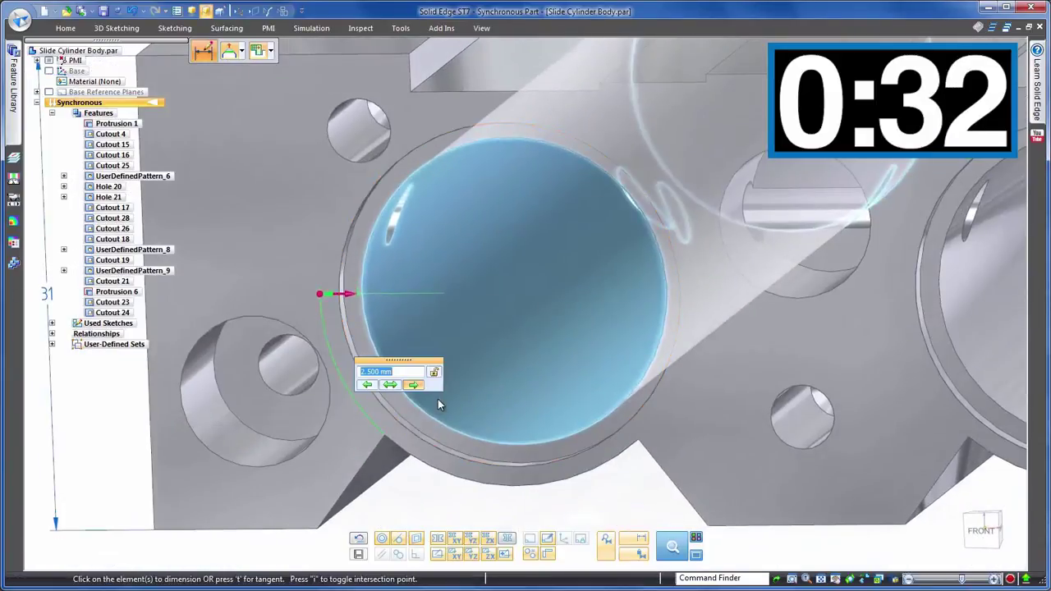
click(367, 384)
text(4)
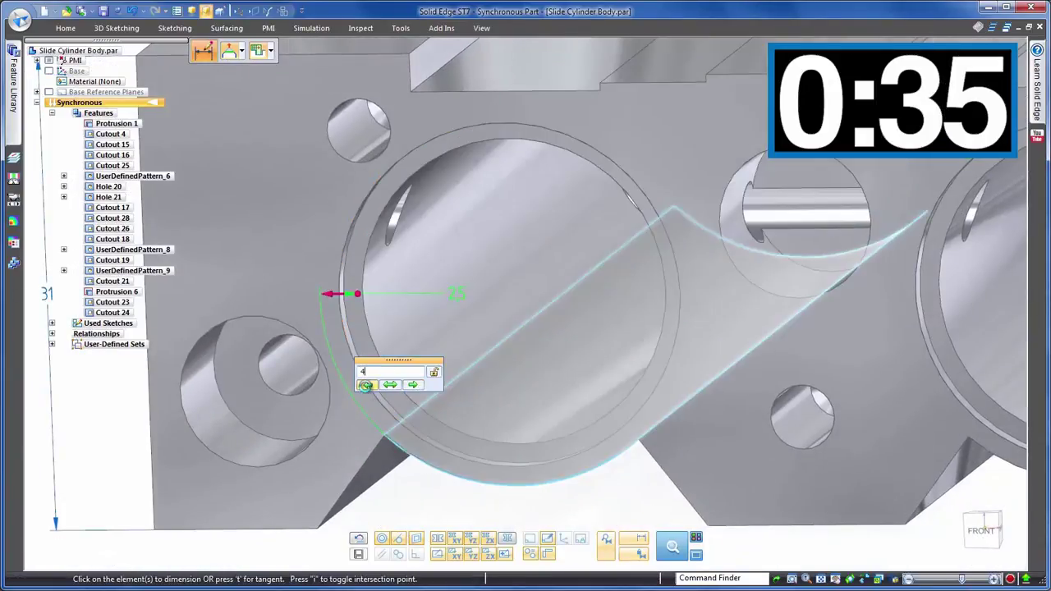
key(Return)
Toggle the base-plane symmetry Live Rule and lock the 4 mm clearance dimension.
mouse_move(366, 386)
middle_down()
mouse_move(469, 429)
mouse_move(676, 486)
middle_up()
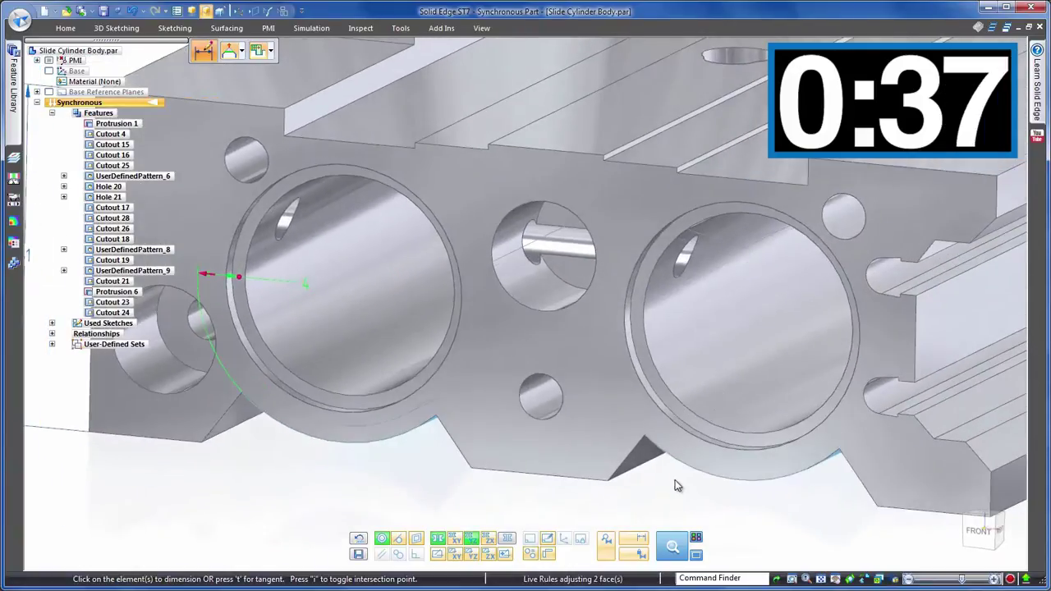
click(439, 540)
click(439, 540)
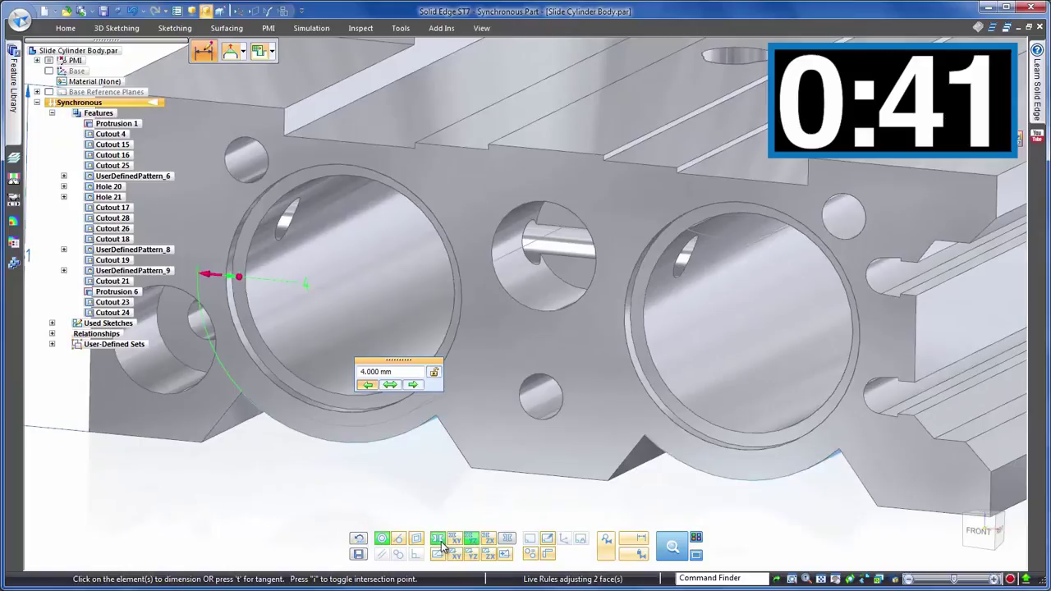
middle_drag(439, 534, 432, 450)
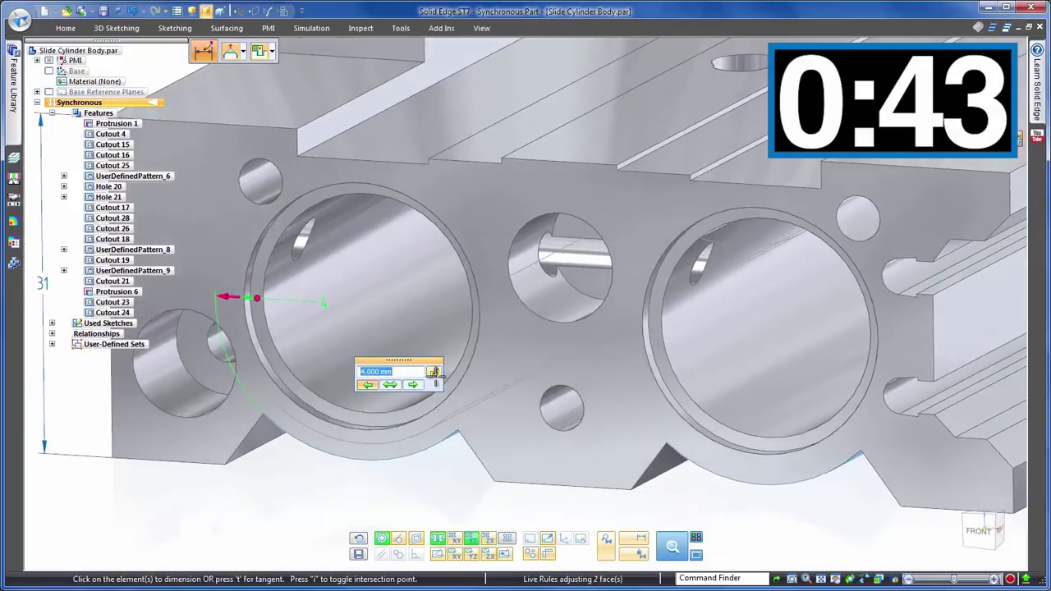
key(Return)
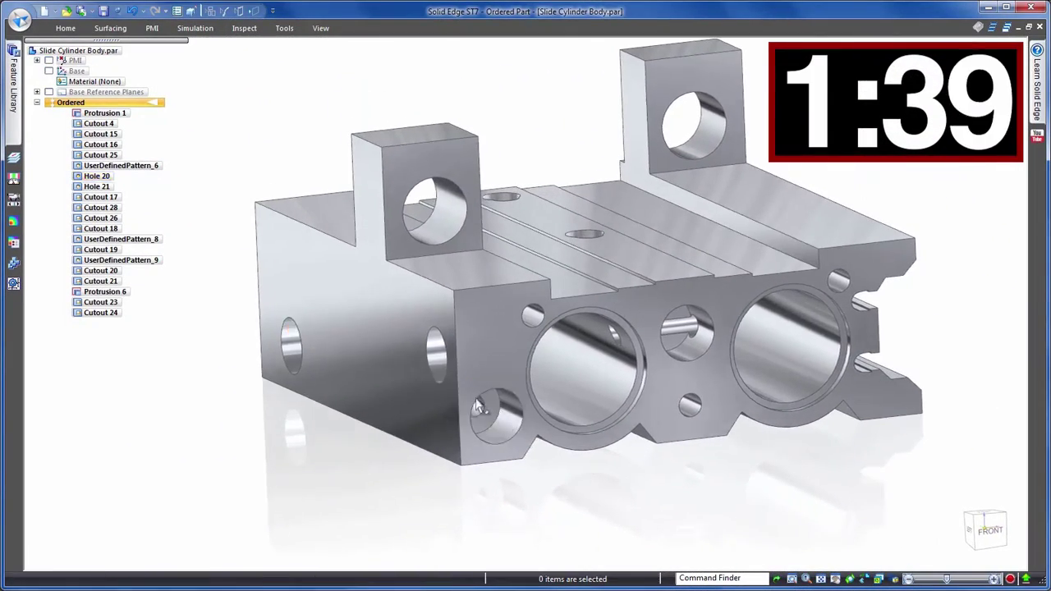
Set two clipping planes from the left face to expose the side hole and counterbore.
click(84, 28)
click(322, 29)
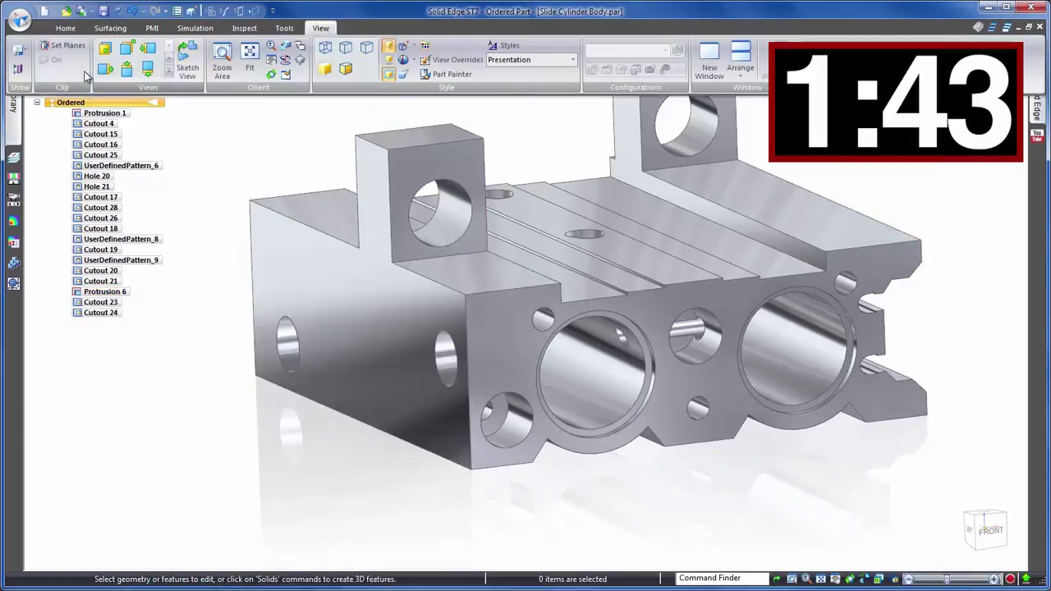
click(61, 53)
click(339, 276)
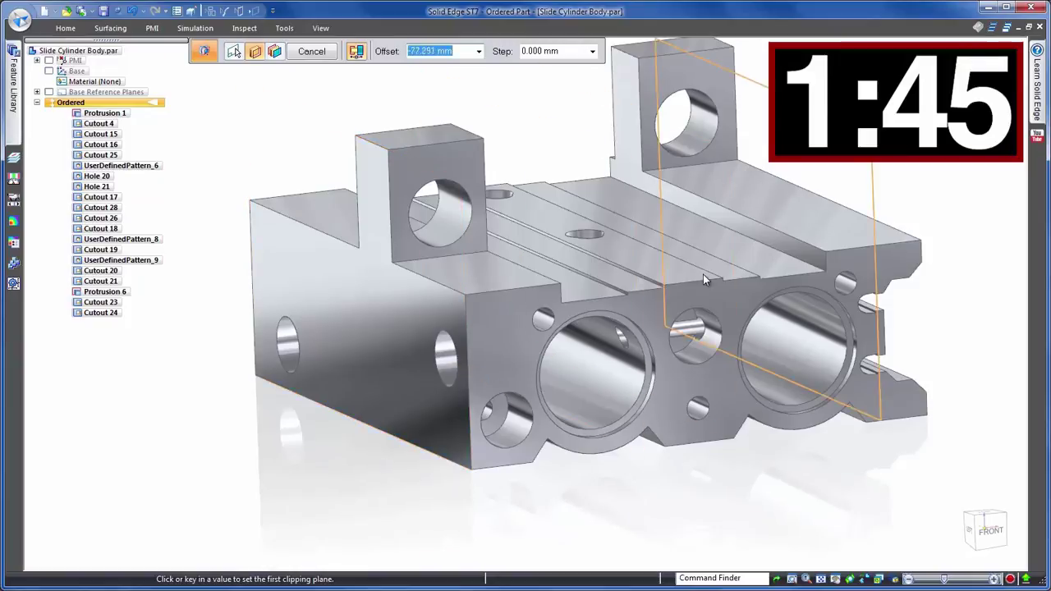
click(832, 275)
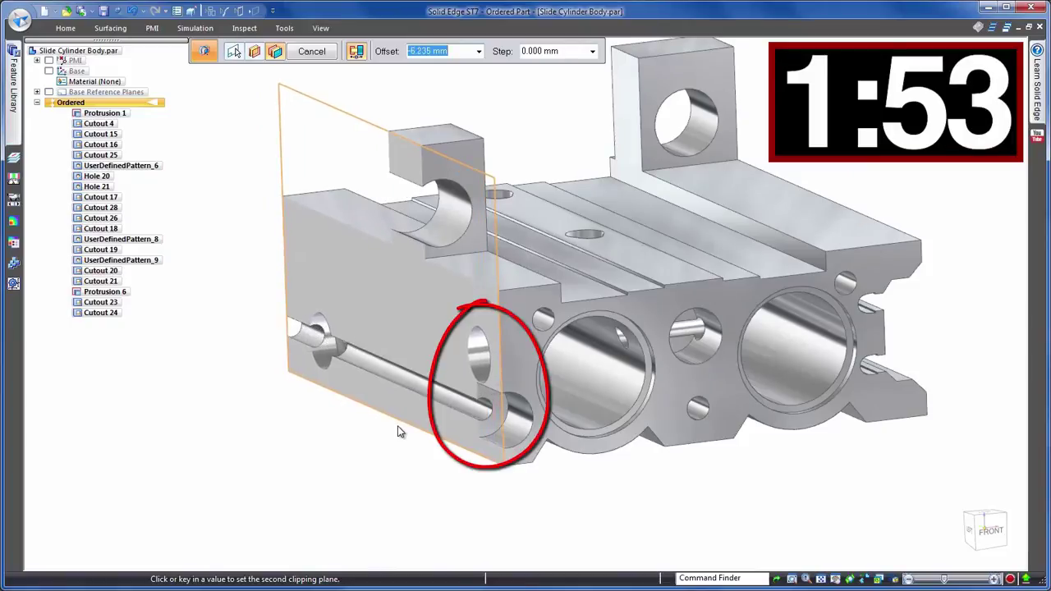
click(397, 431)
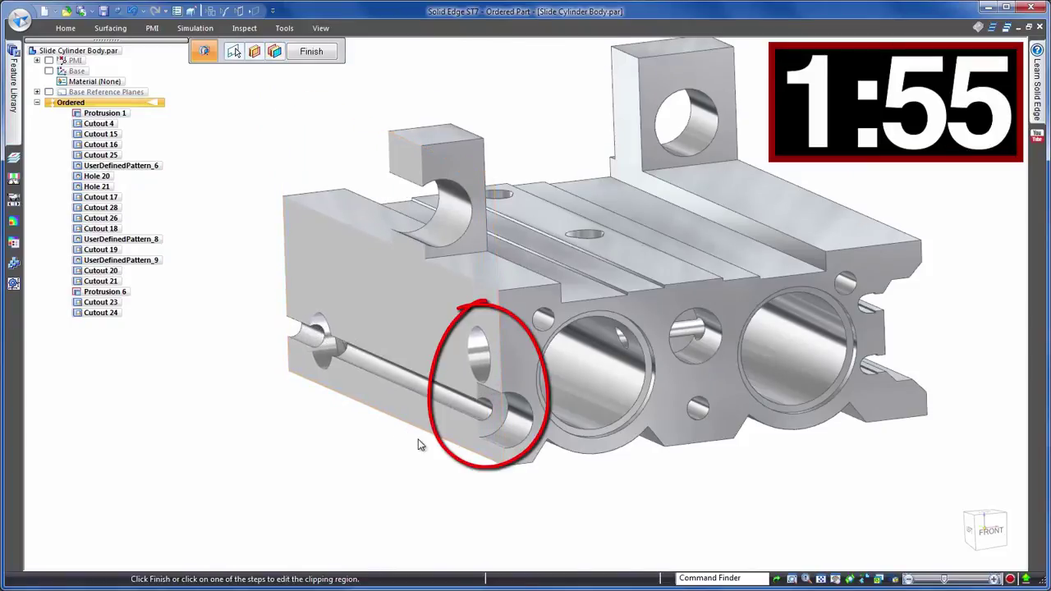
right_click(782, 498)
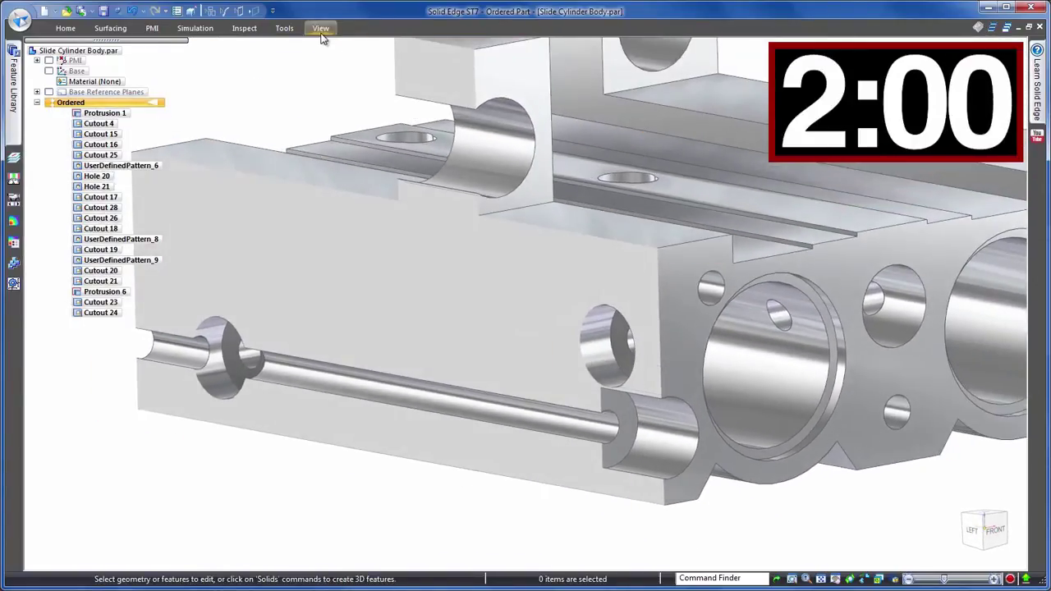
Turn clipping off and lower Hole 20 from 8 to 7 mm above the bottom edge.
click(321, 28)
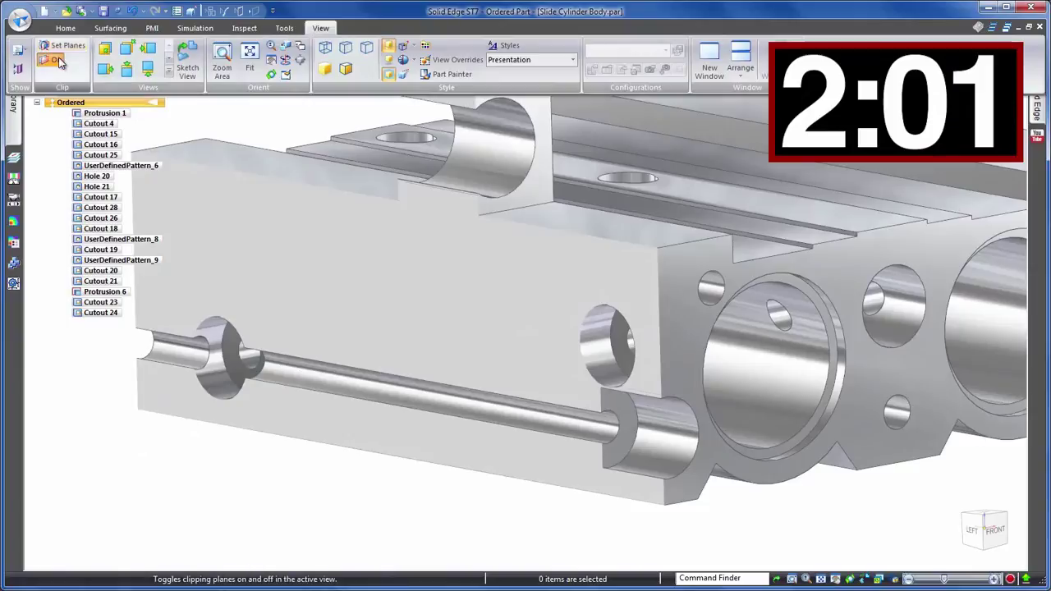
click(62, 64)
click(690, 439)
click(604, 436)
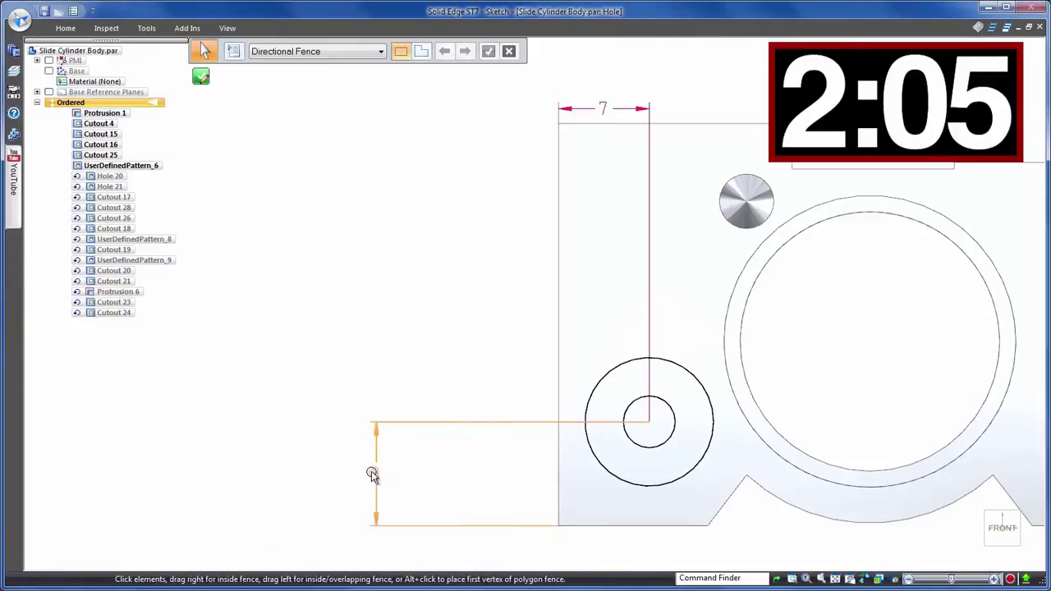
click(372, 474)
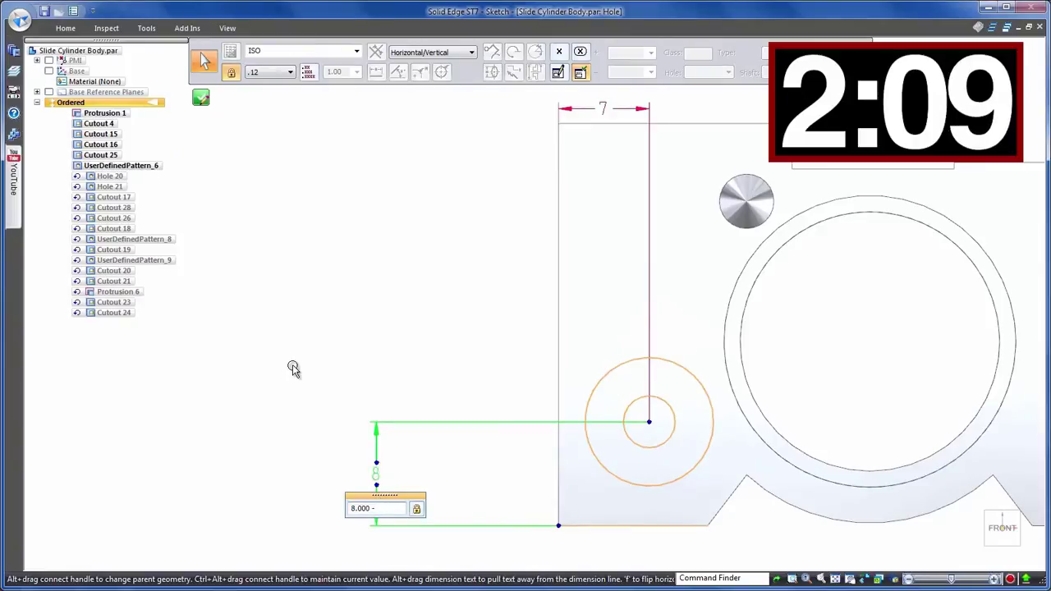
key(Return)
click(234, 237)
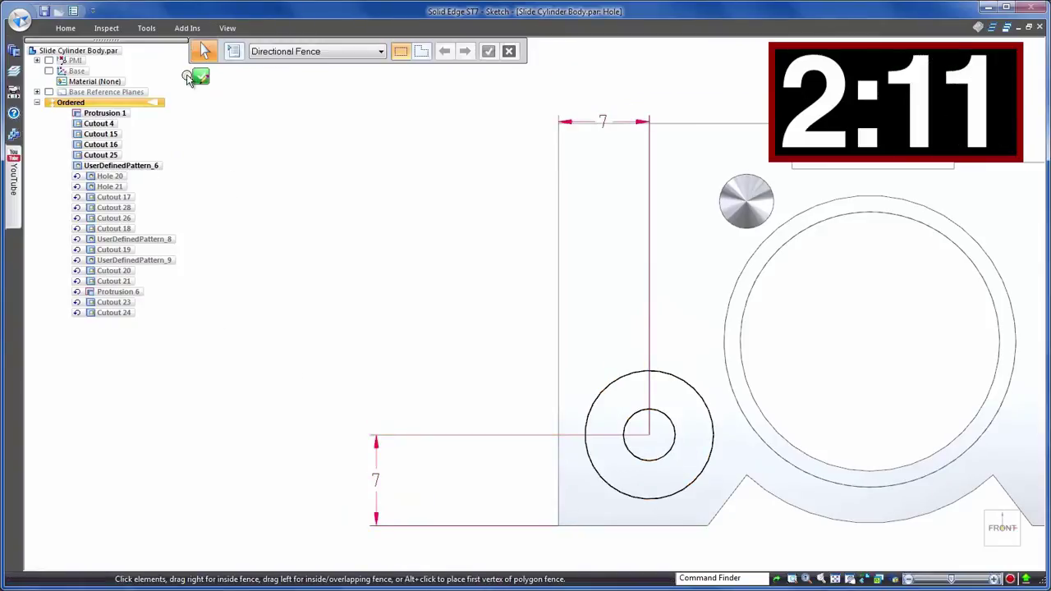
click(197, 78)
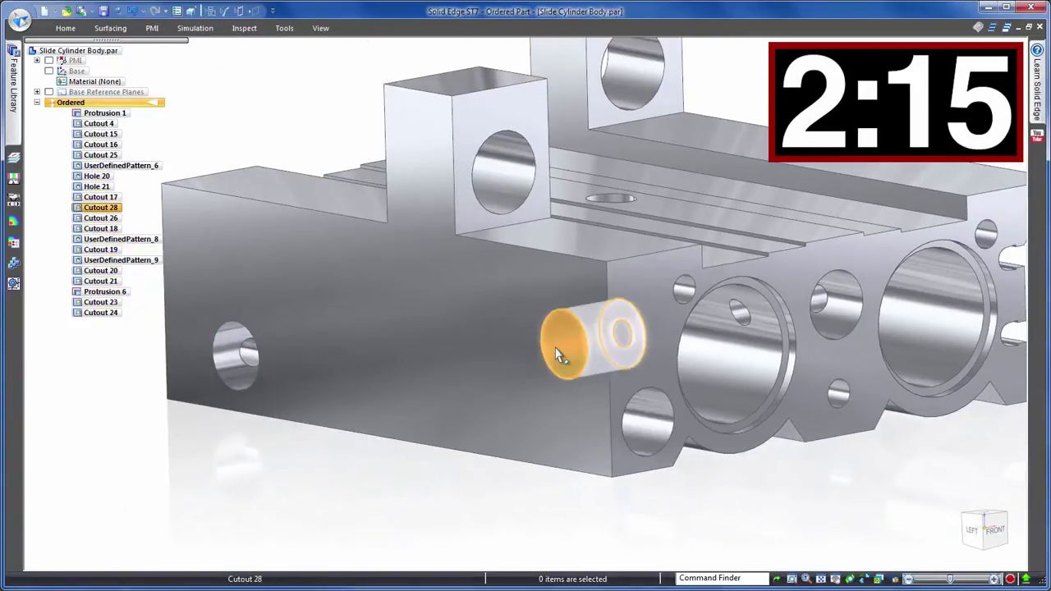
Open Cutout 28's profile sketch and close it unchanged.
click(559, 310)
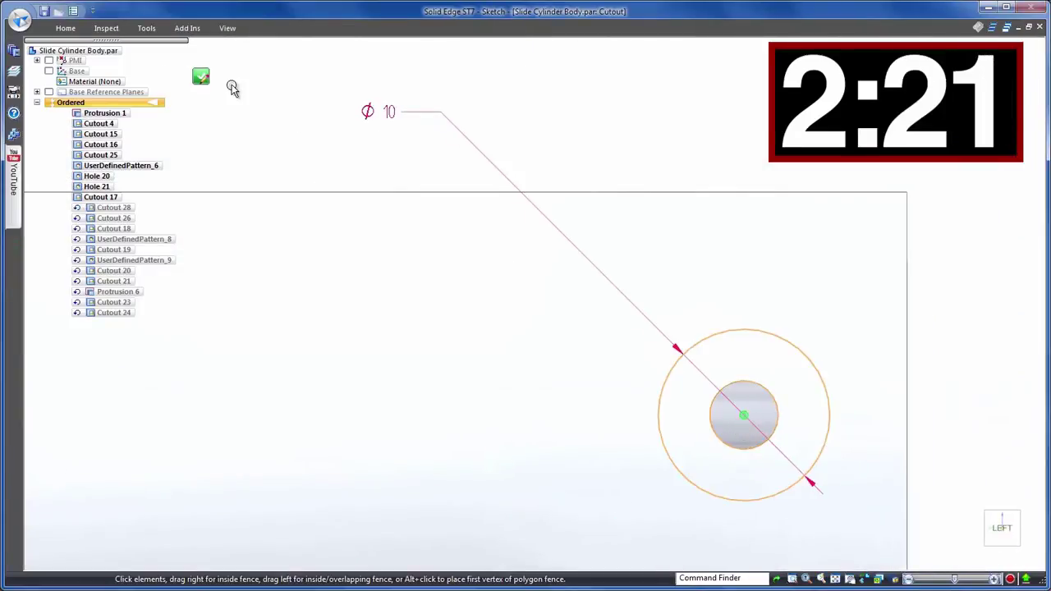
click(201, 78)
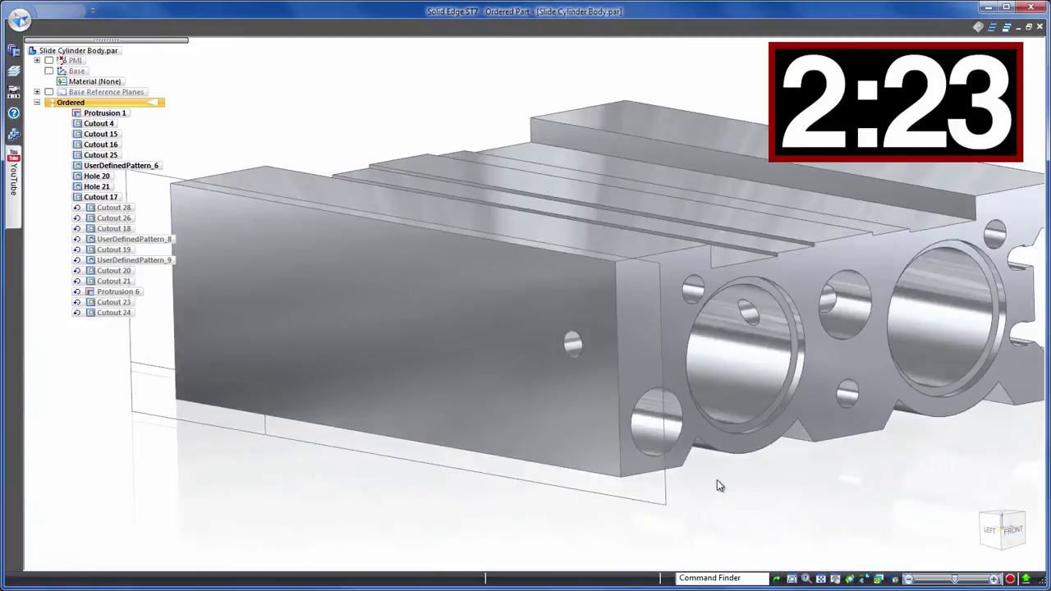
right_click(790, 515)
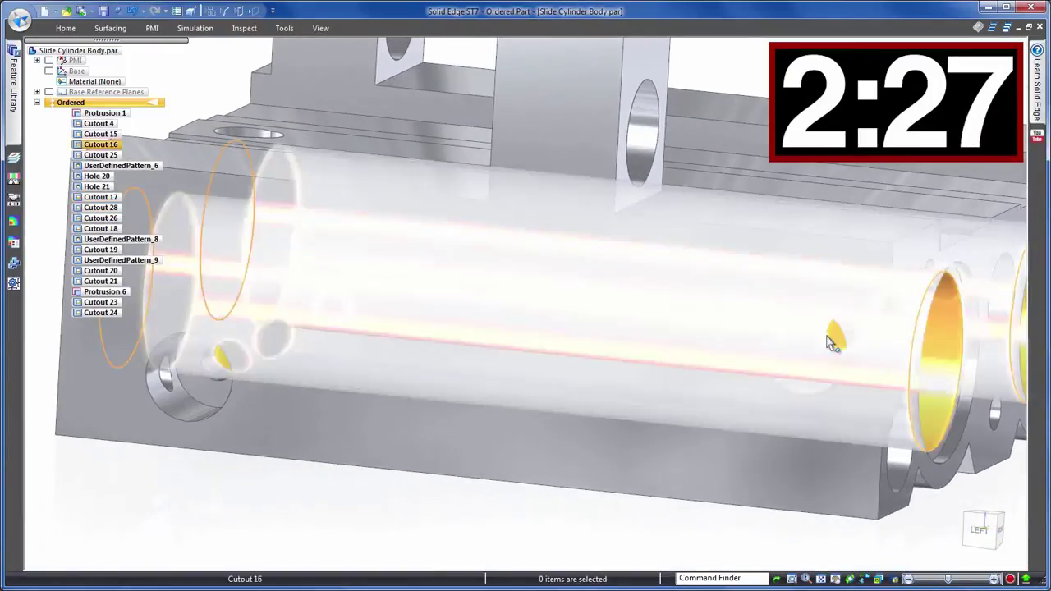
Change the Ø4 circle's 18 dimension in Cutout 17's profile to 19 and close the sketch.
click(830, 344)
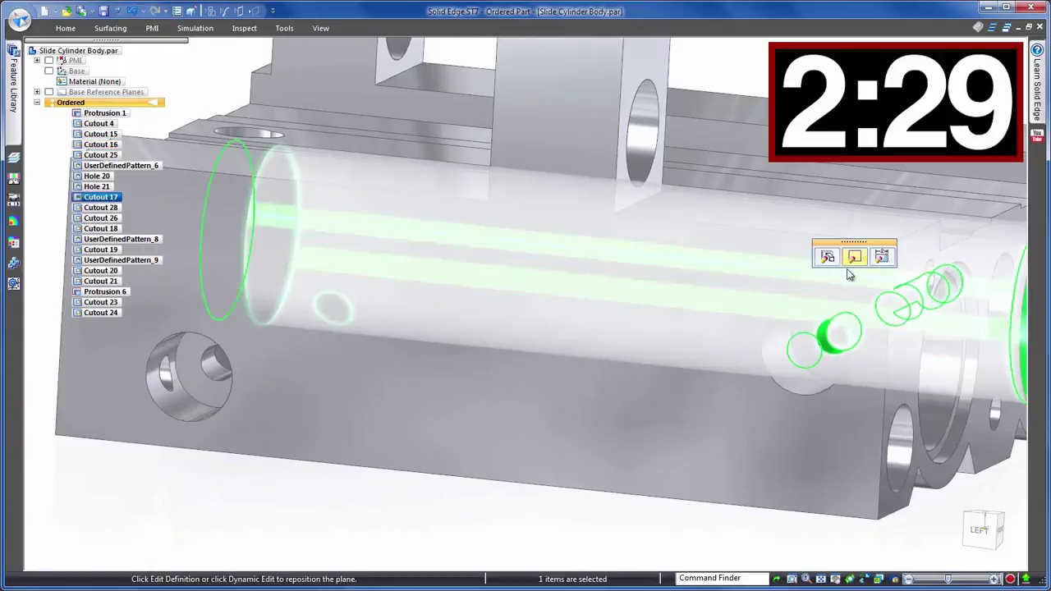
click(853, 259)
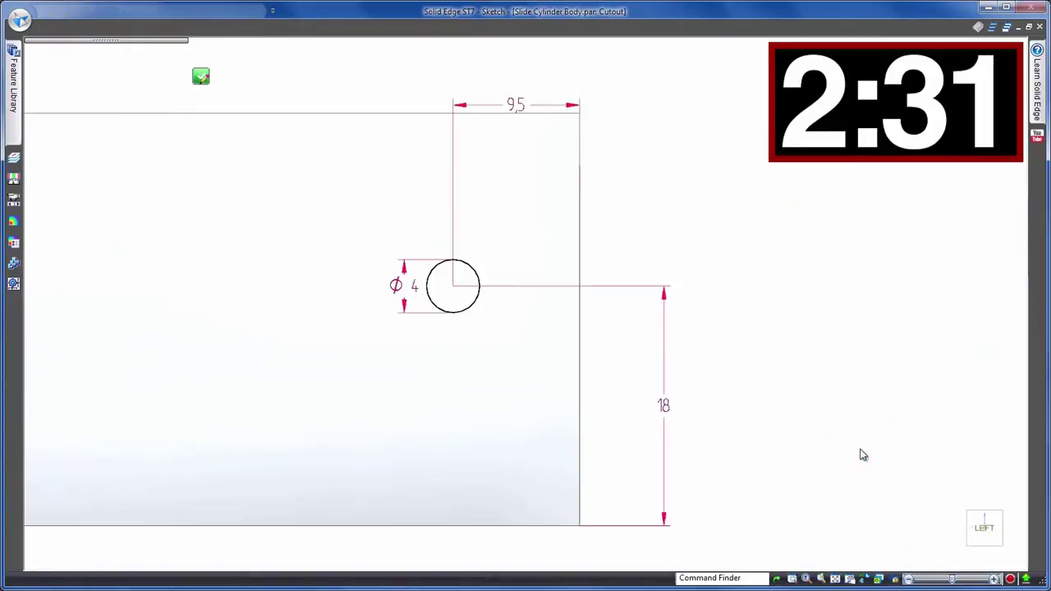
click(675, 417)
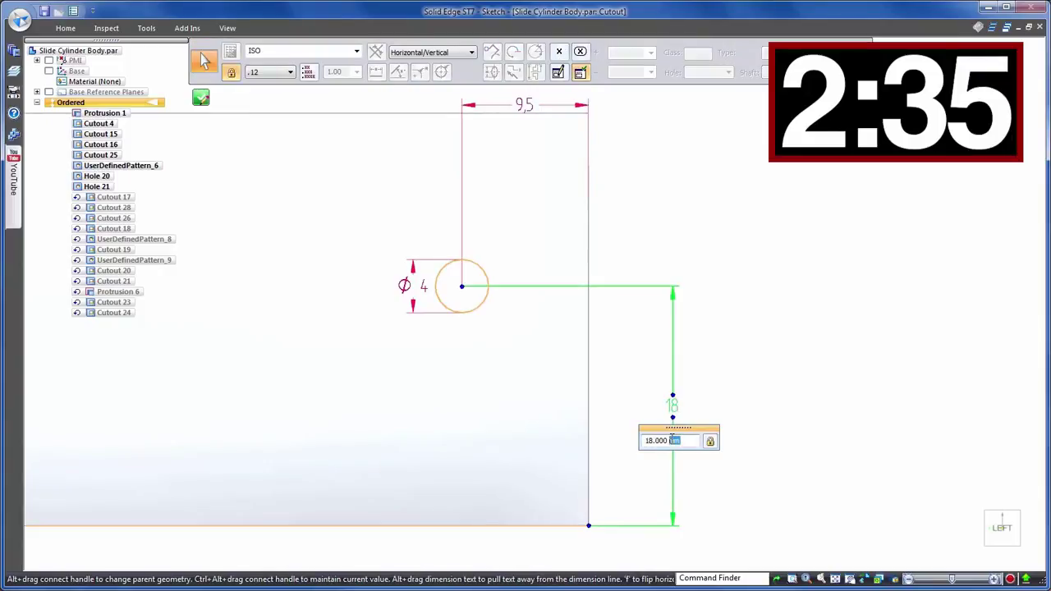
text(1)
key(Return)
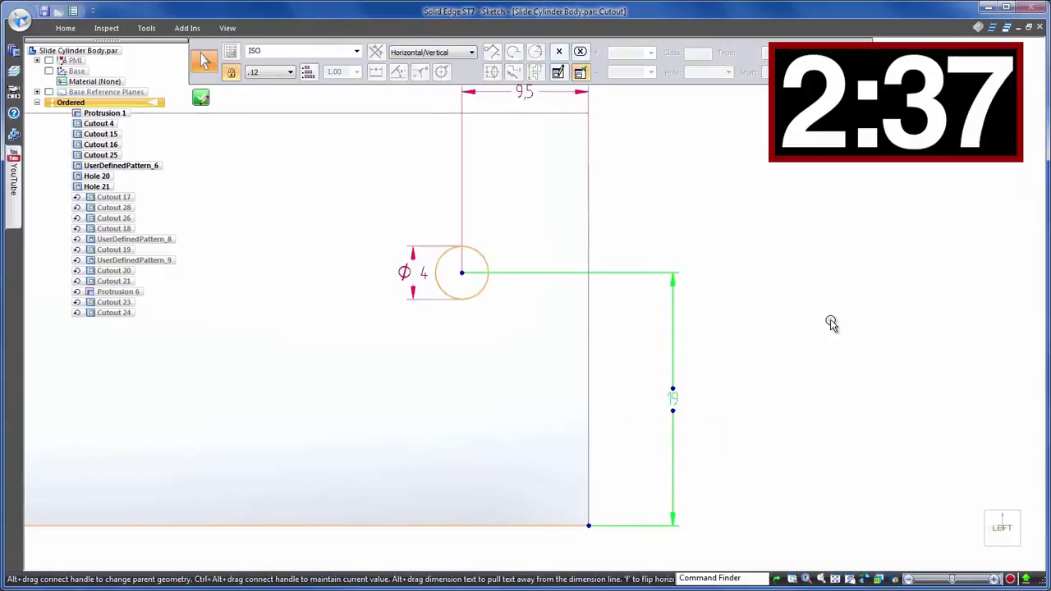
key(Escape)
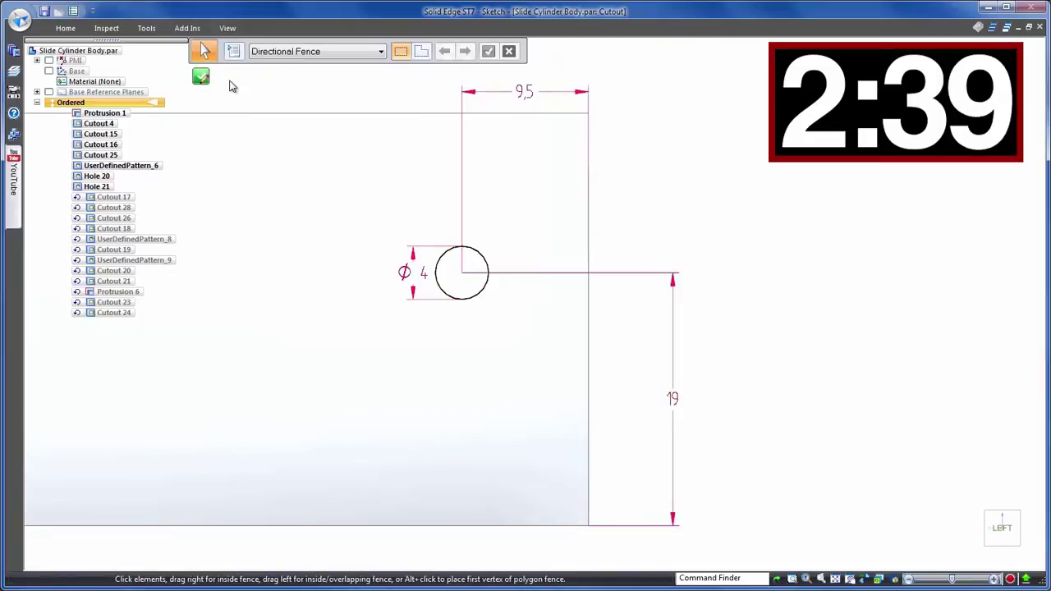
click(204, 78)
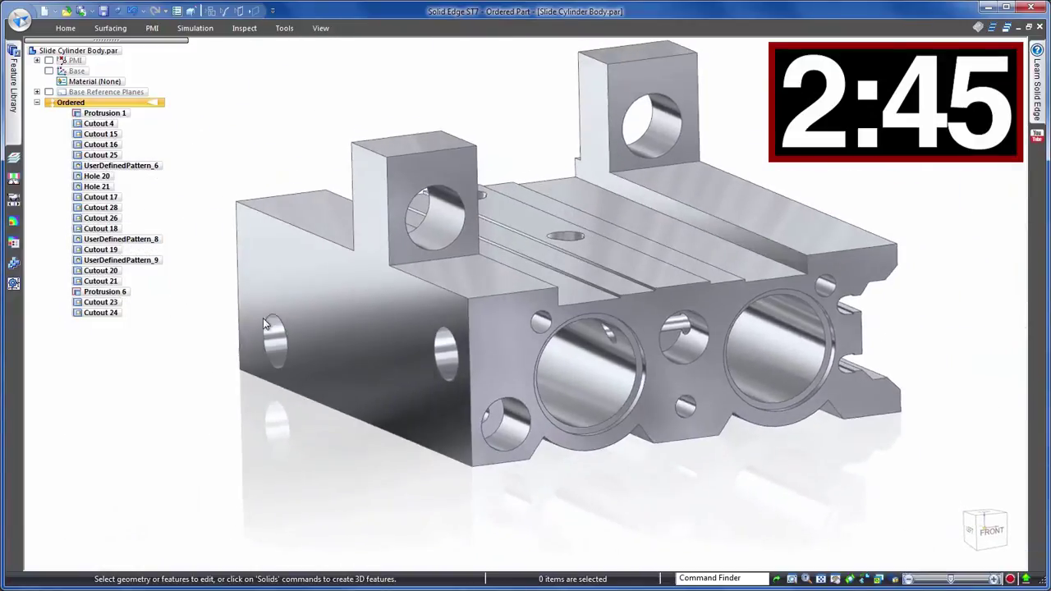
View the part from the left and open counterbore Cutout 26's profile for editing.
click(320, 28)
click(238, 56)
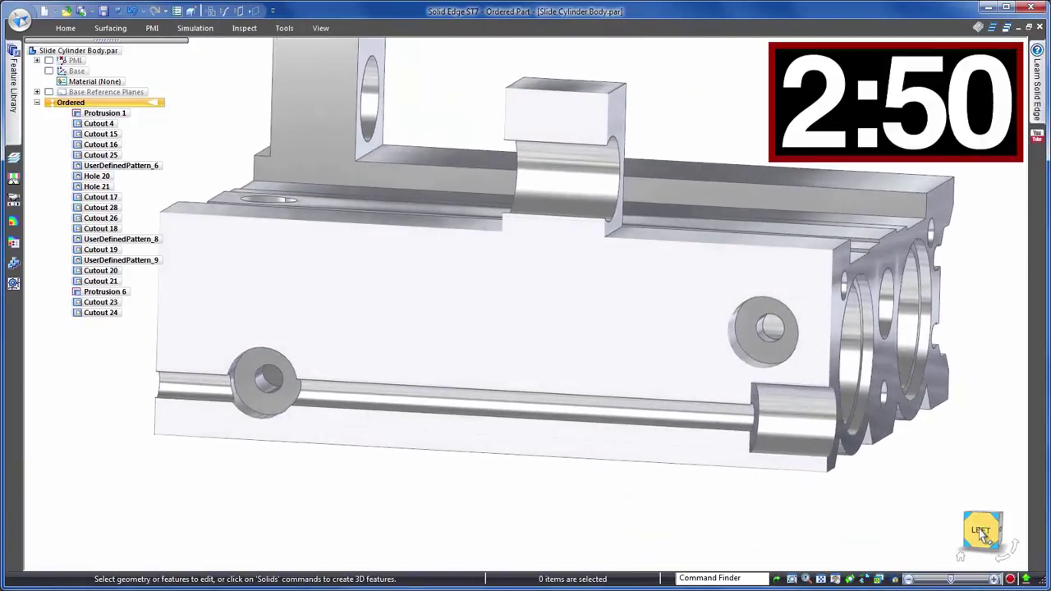
click(978, 527)
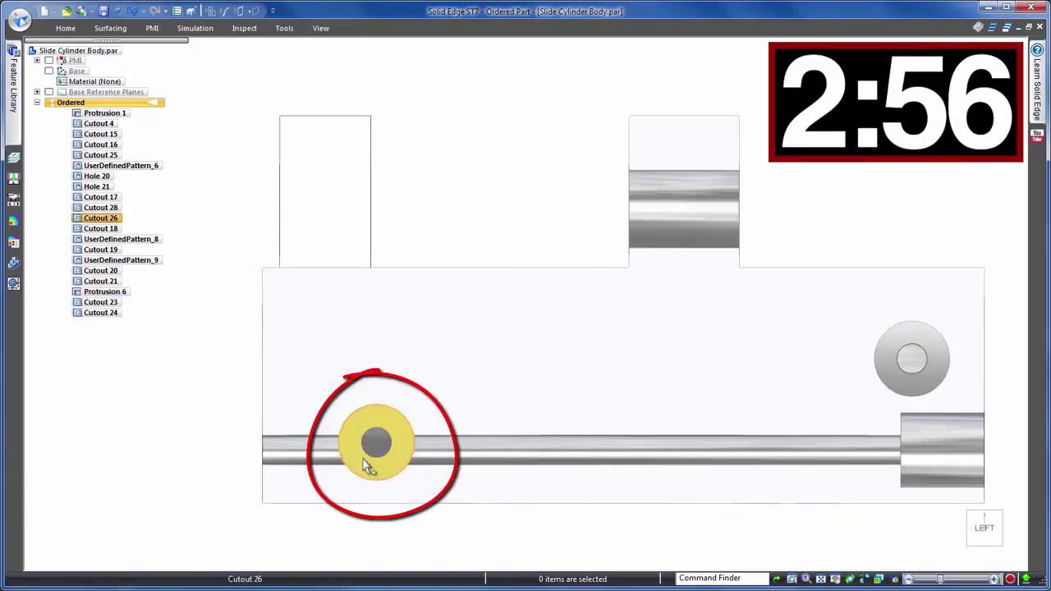
click(370, 462)
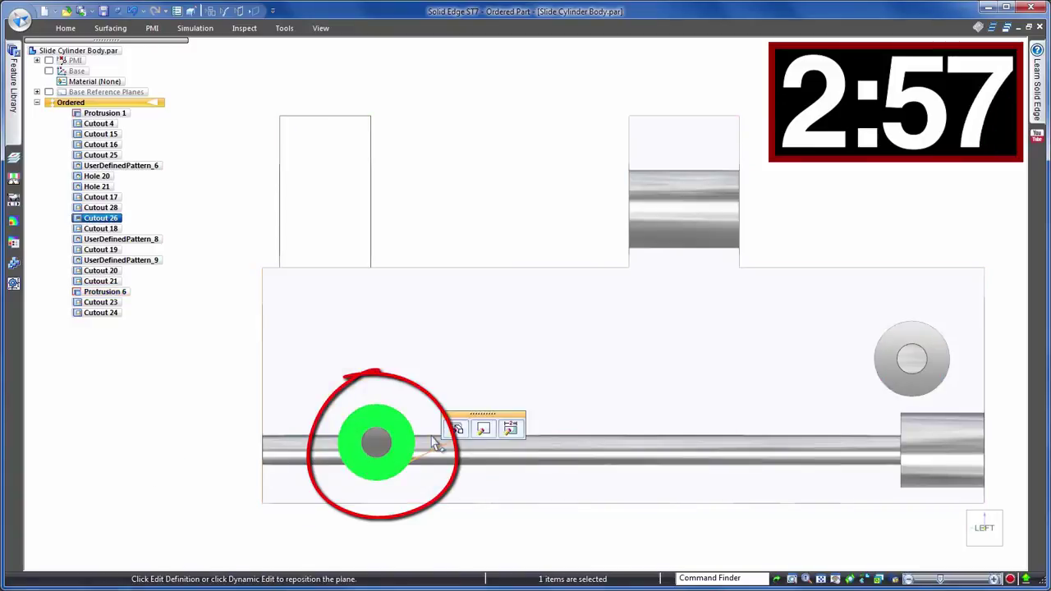
click(483, 430)
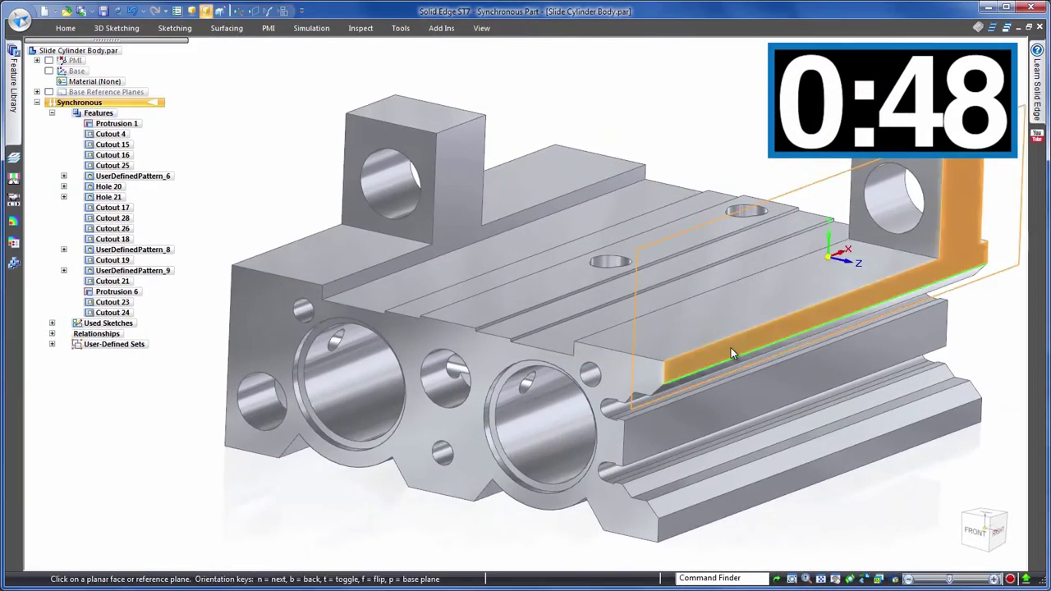
Create a lengthwise live section through the side holes, positioned at 79 mm.
click(731, 348)
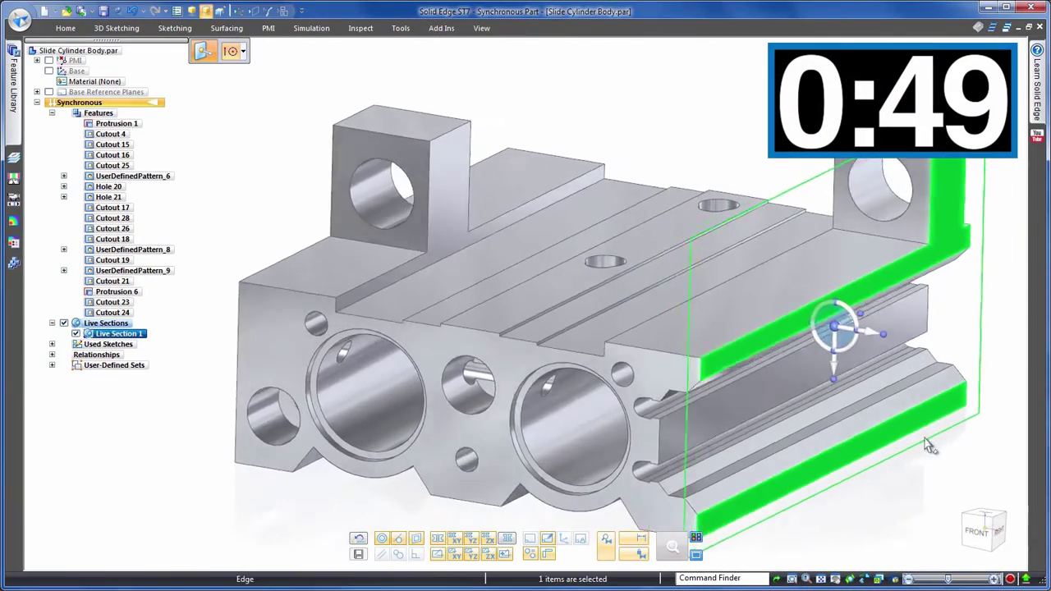
click(915, 287)
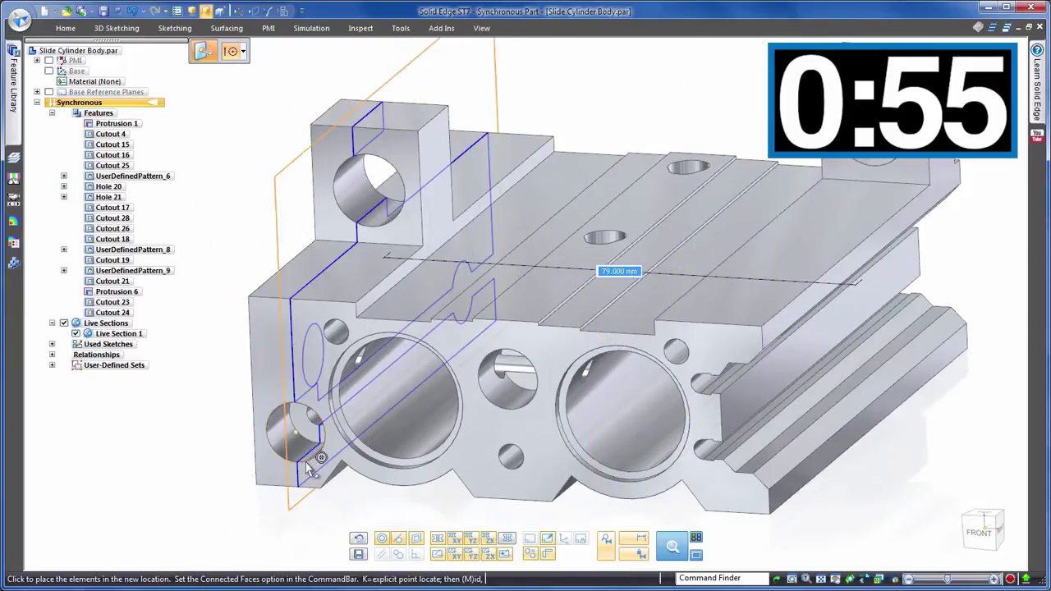
click(310, 468)
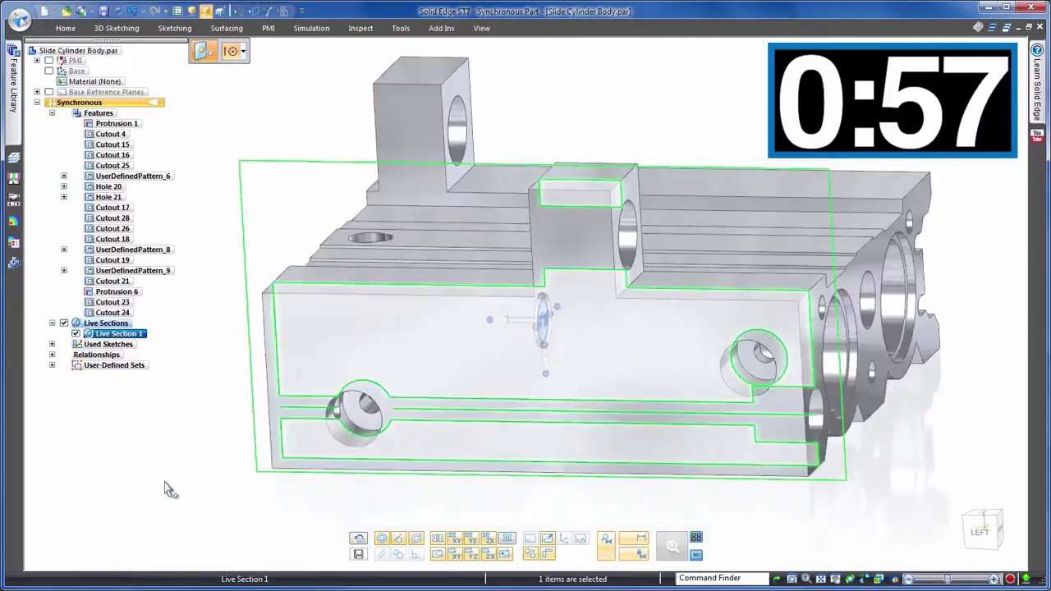
key(Escape)
key(ctrl+i)
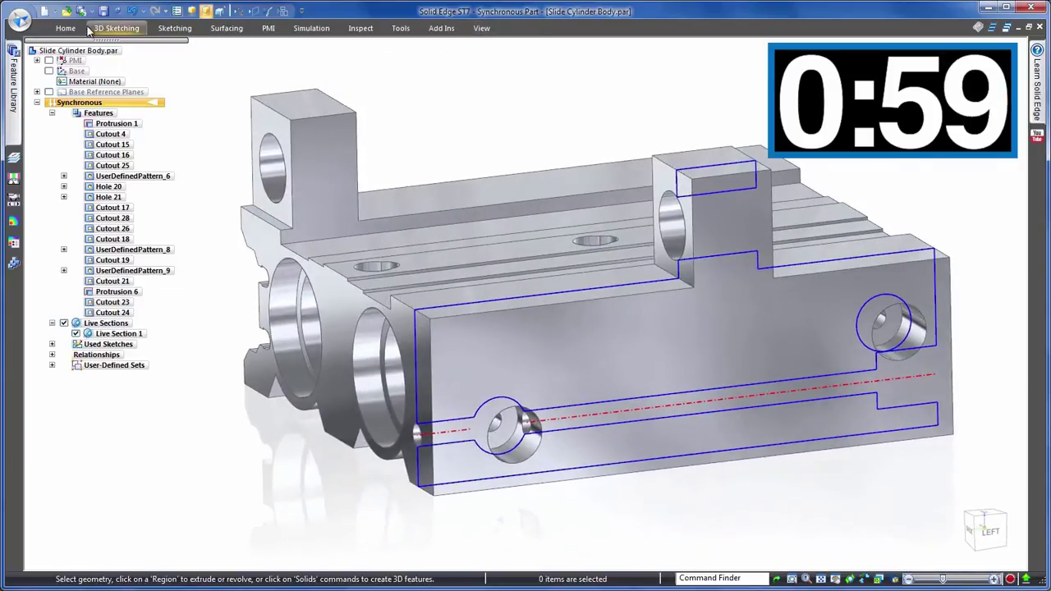
Add a second live section across the left end of the body.
click(69, 31)
click(605, 74)
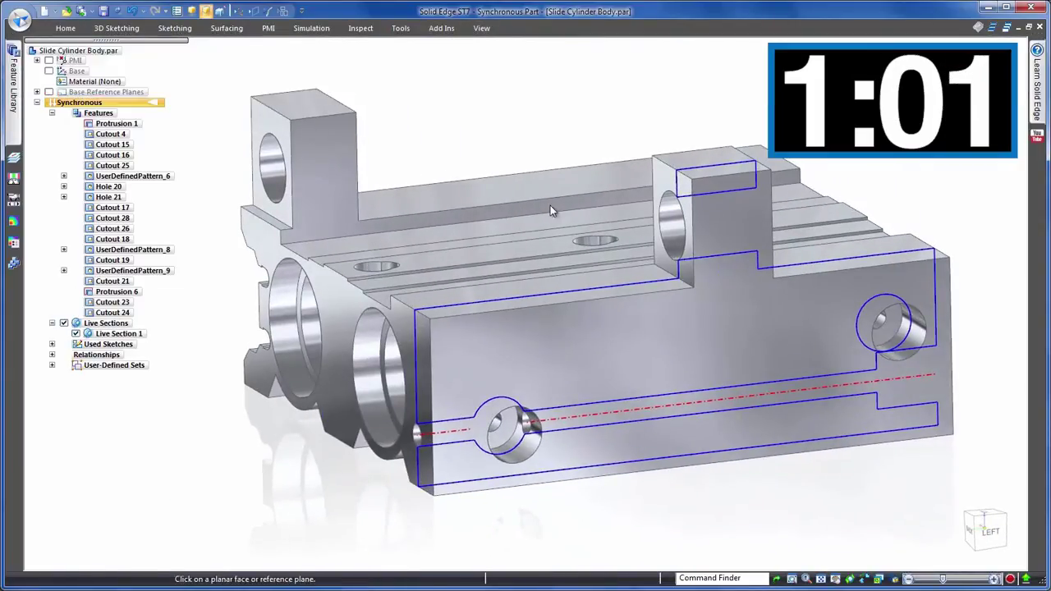
click(404, 328)
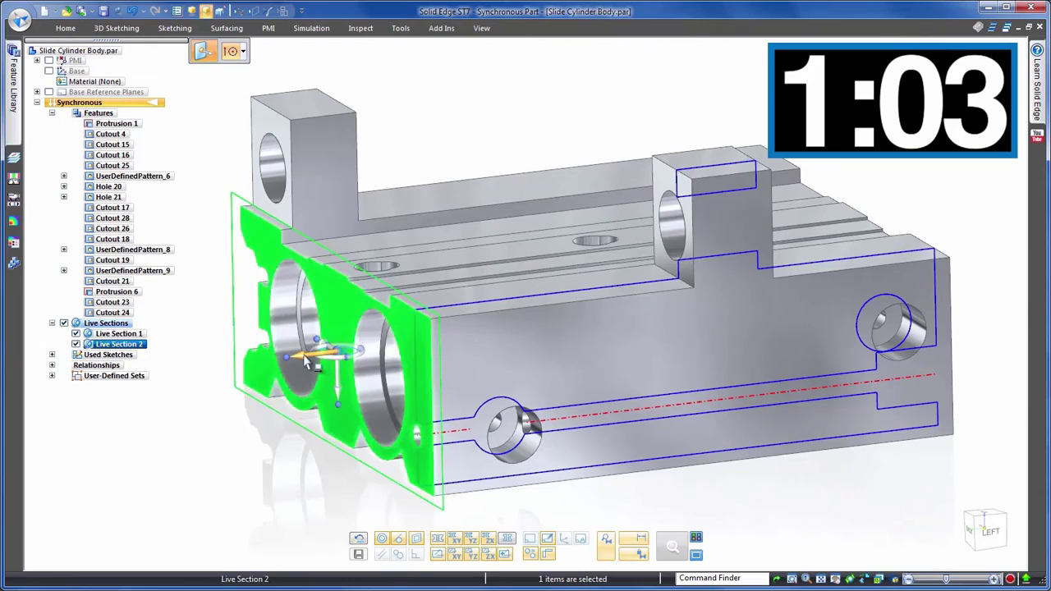
Move the cross section to the hole area and hide the design bodies.
click(526, 468)
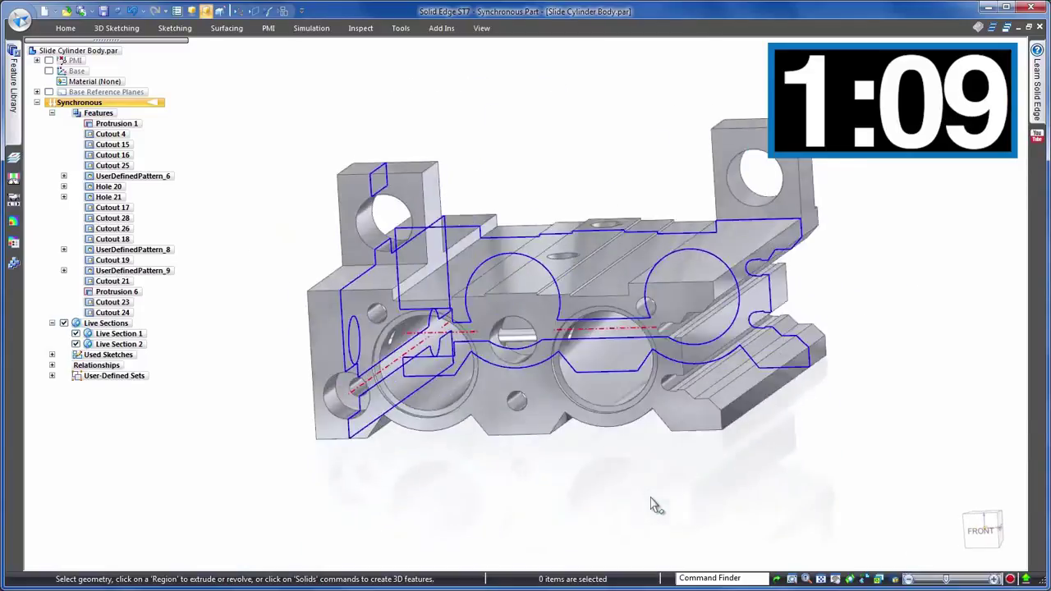
right_click(617, 154)
mouse_move(651, 295)
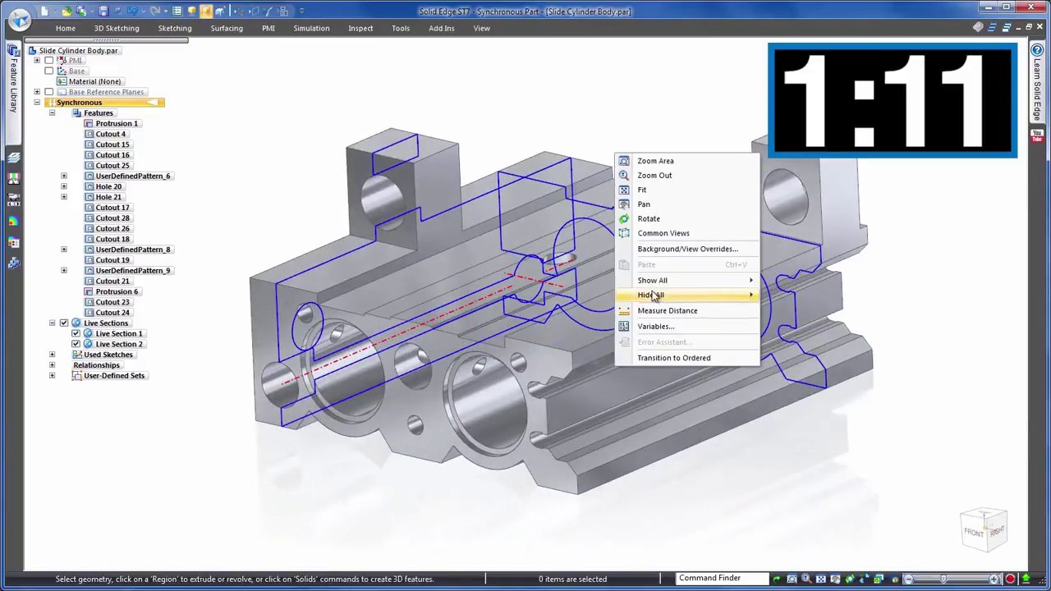
click(803, 384)
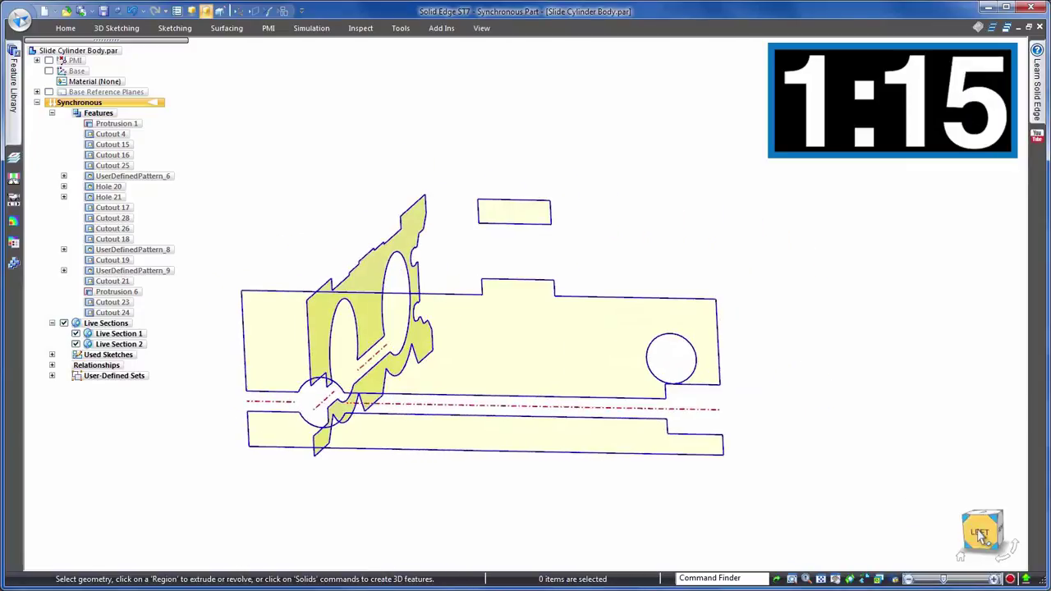
click(704, 459)
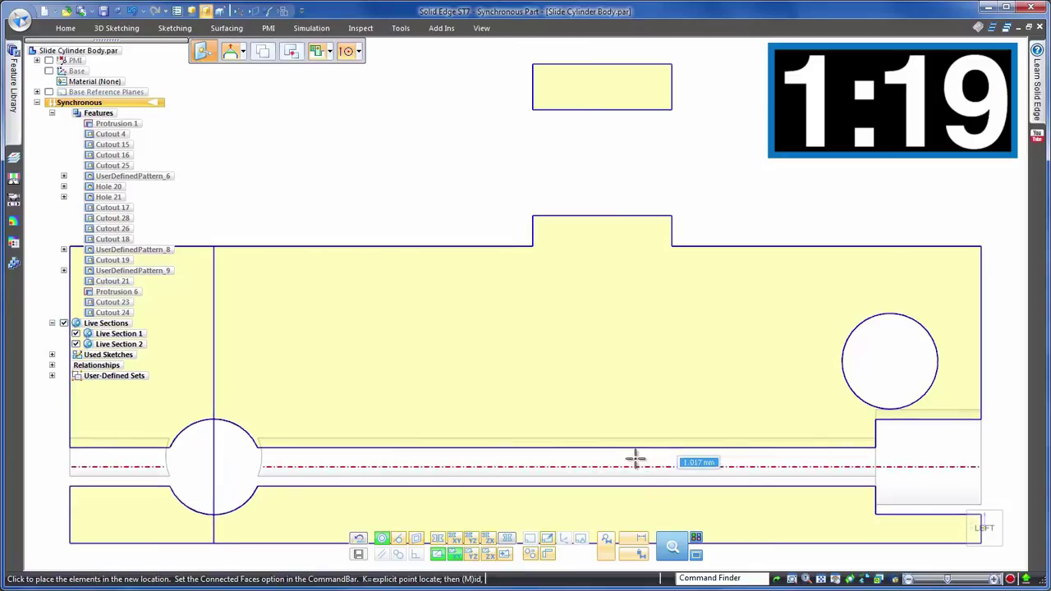
Drop the passage slot region into its new position.
click(631, 469)
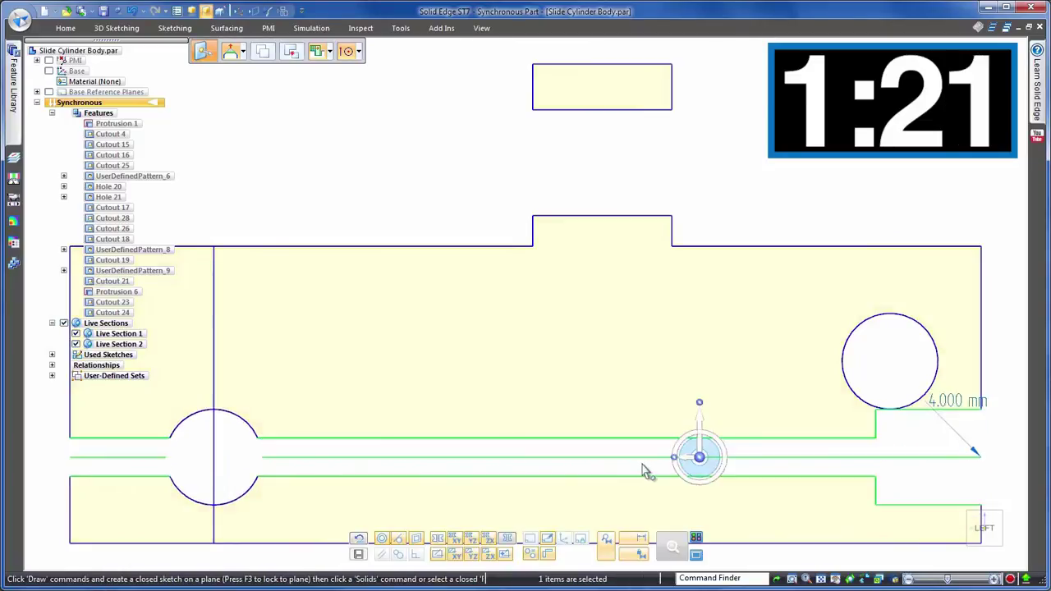
click(994, 440)
scroll(994, 409, up, 5)
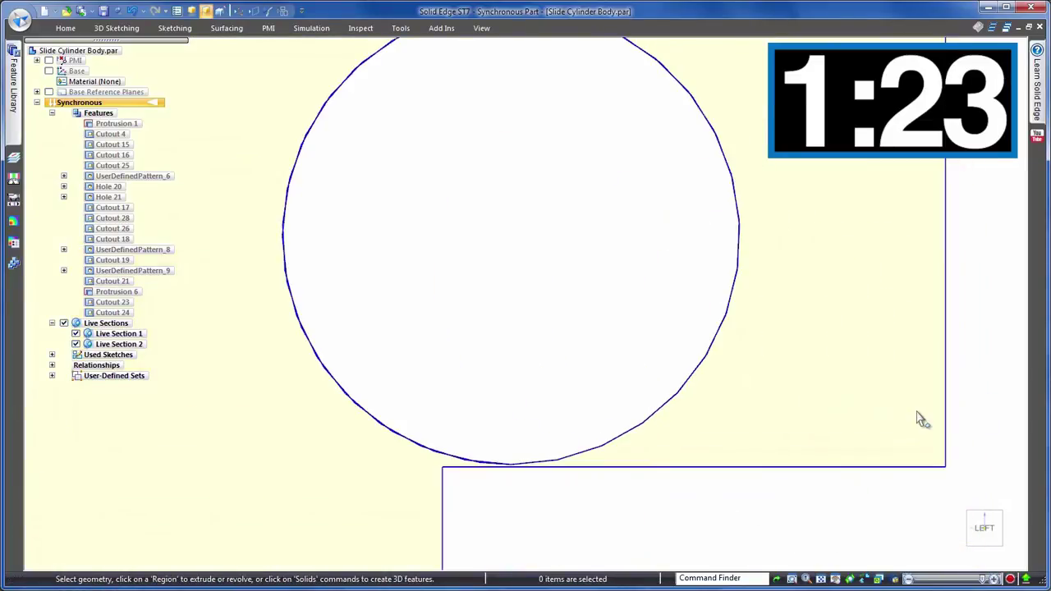
Place a distance dimension between the step edge and the counterbore circle.
key(ctrl+d)
scroll(764, 423, up, 2)
scroll(747, 460, up, 2)
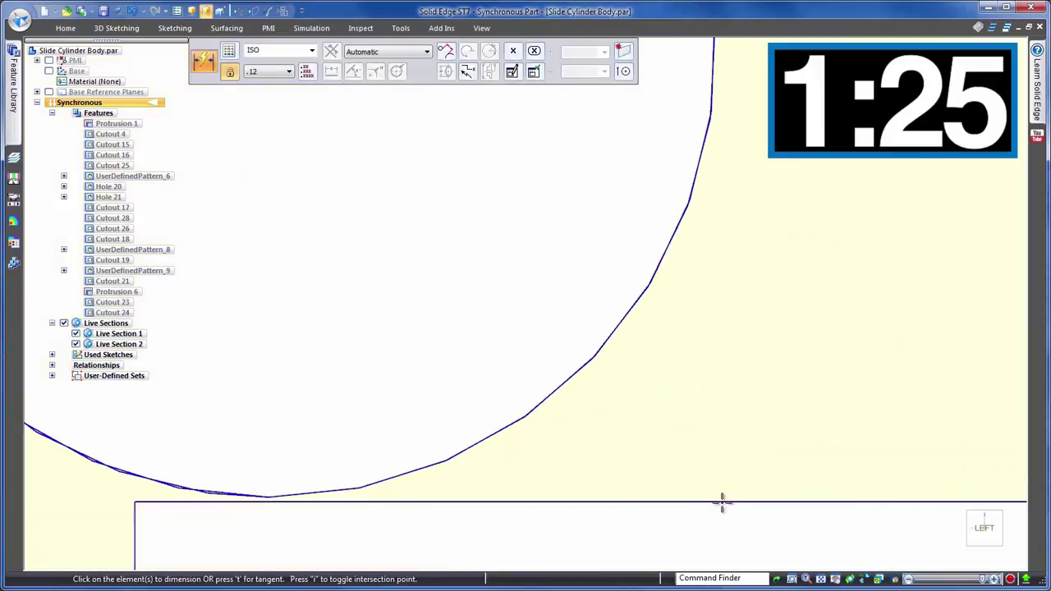
click(722, 502)
click(624, 71)
click(637, 185)
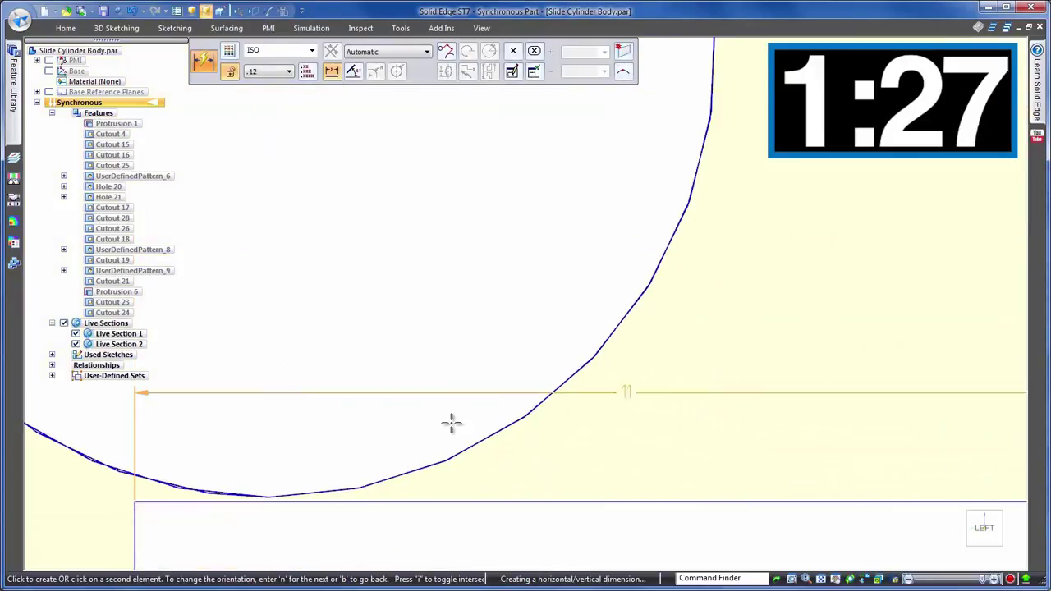
click(267, 496)
scroll(662, 478, down, 1)
scroll(458, 481, down, 1)
scroll(591, 479, down, 1)
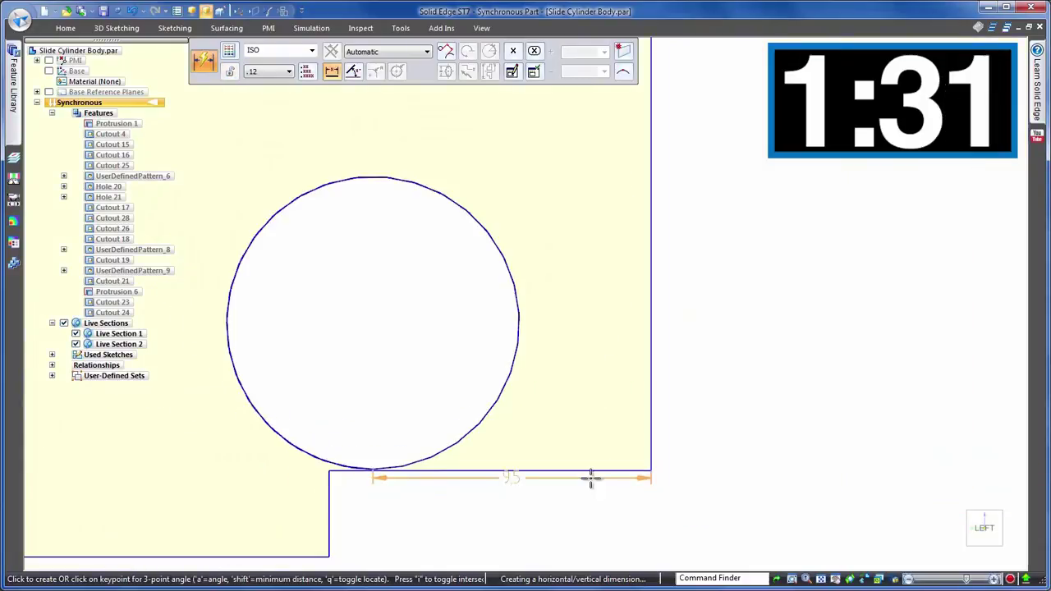
click(681, 442)
Set the dimension to 2 mm so the hole side moves.
click(737, 487)
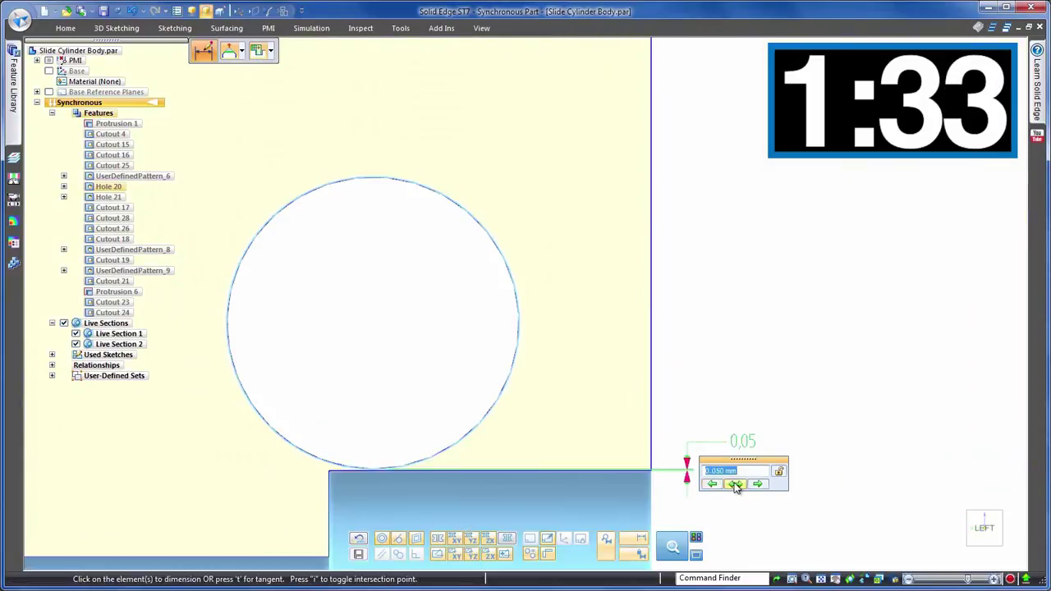
key(Return)
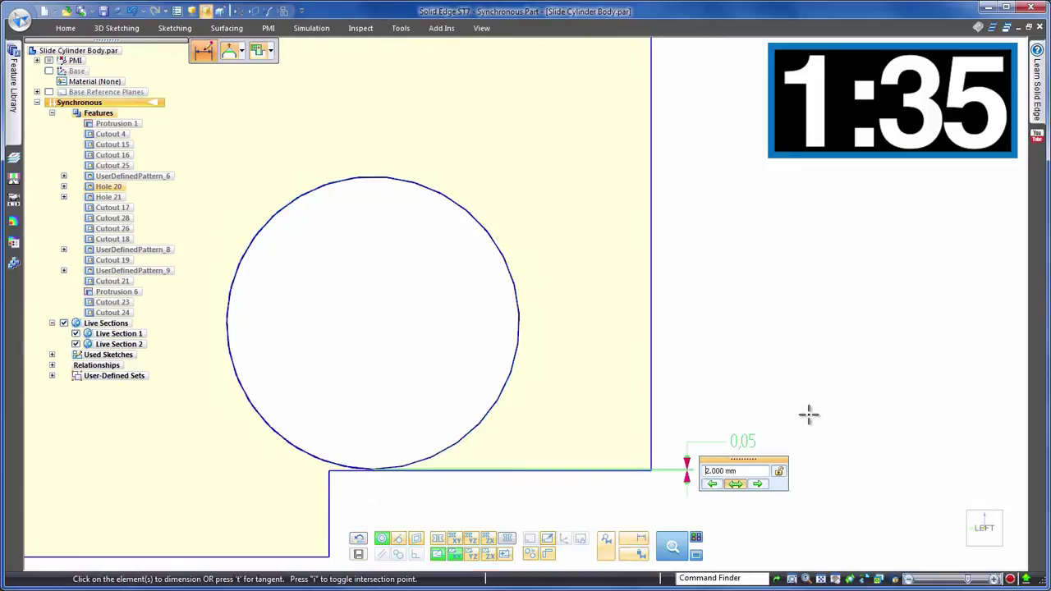
scroll(847, 353, down, 1)
scroll(847, 354, down, 1)
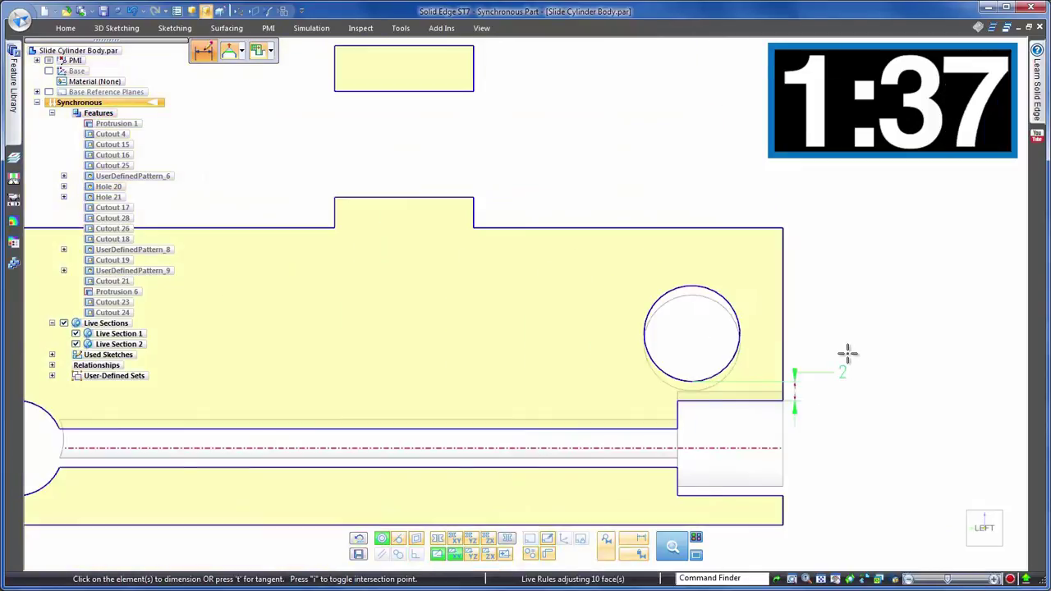
scroll(847, 353, down, 2)
mouse_move(629, 347)
middle_down()
mouse_move(694, 275)
mouse_move(603, 490)
middle_up()
click(441, 559)
Show the design bodies again and uncheck Live Sections in PathFinder.
key(Escape)
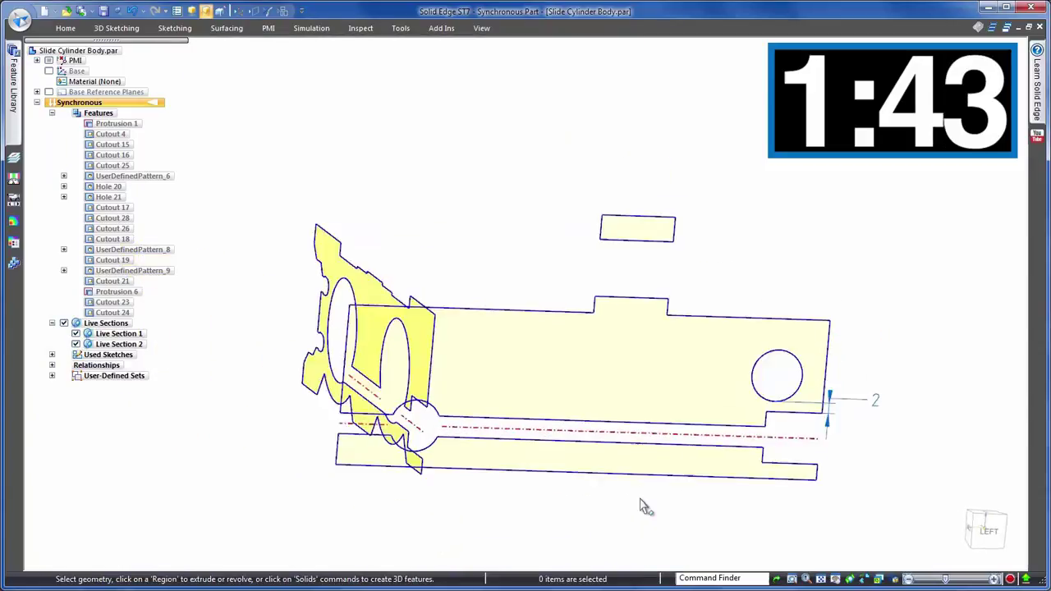
middle_drag(643, 506, 241, 258)
right_click(326, 145)
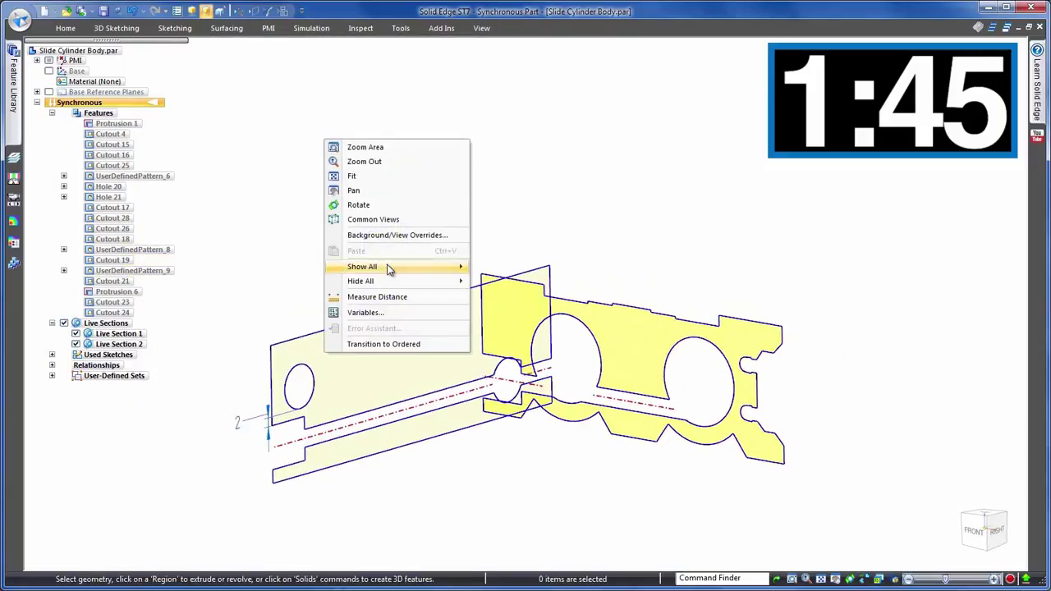
click(513, 422)
click(64, 323)
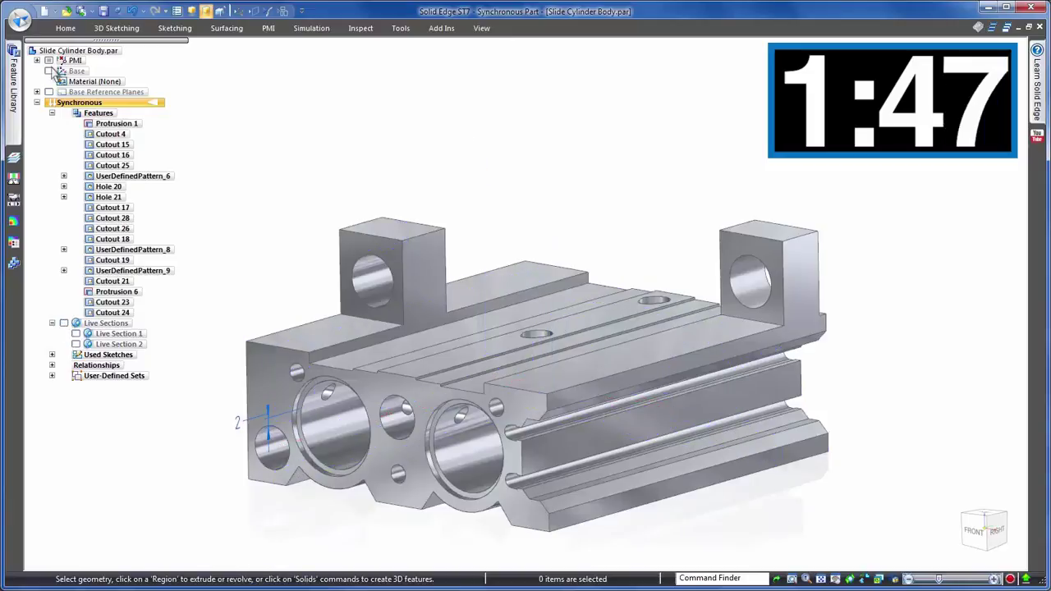